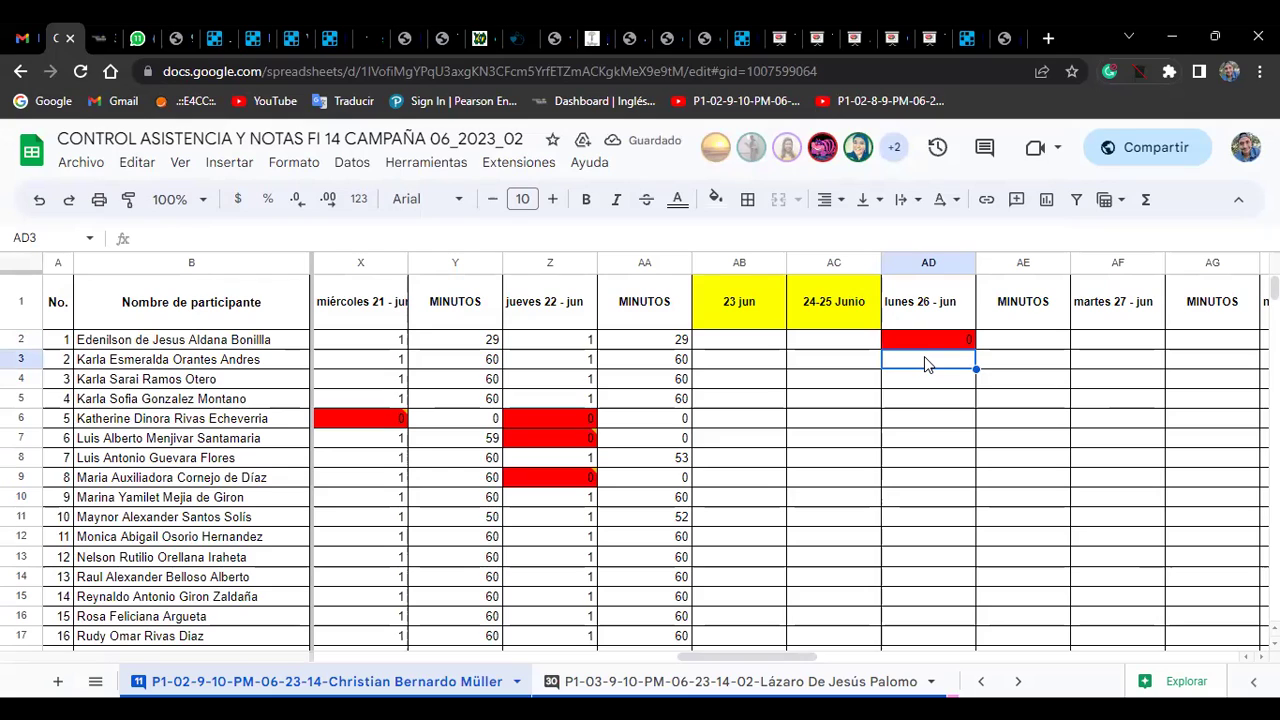
Mark attendance for lunes 26 - jun as 1 for participants 2, 3 and 4 (cells AD3 to AD5).
{"action": "type", "text": "0"}
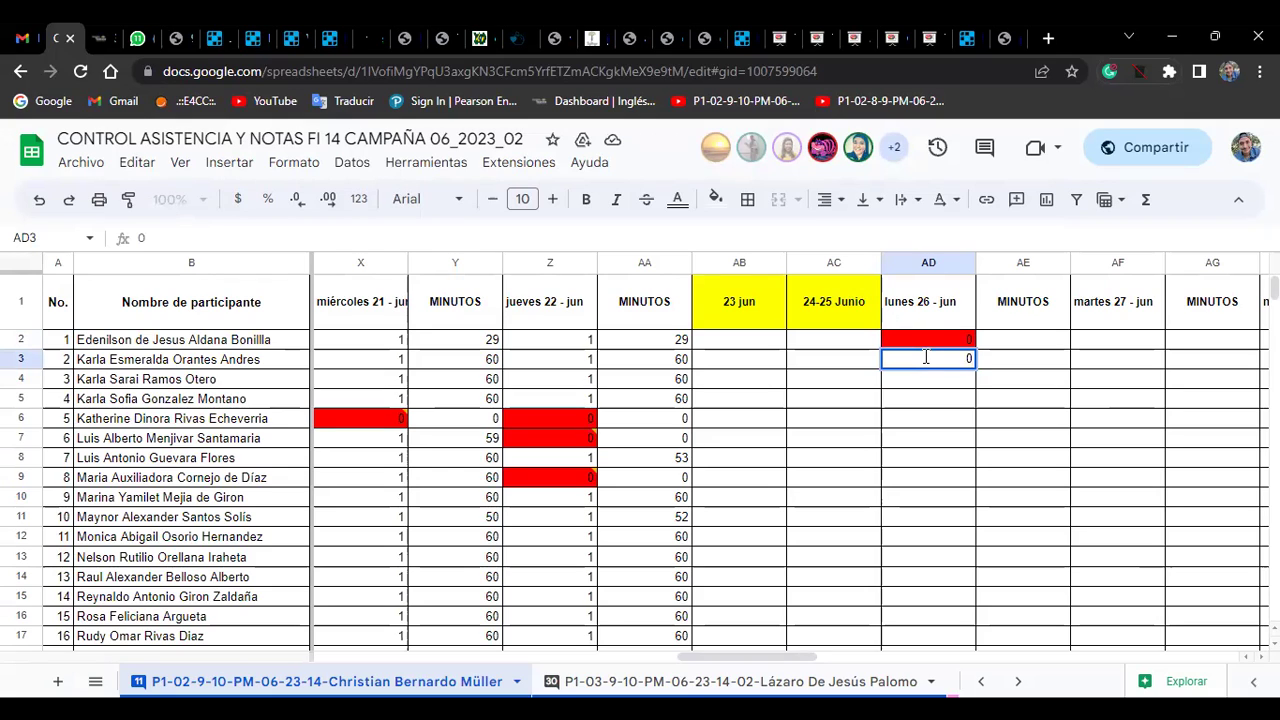
{"action": "key", "text": "BackSpace"}
{"action": "type", "text": "1"}
{"action": "left_click", "coordinate": [947, 387]}
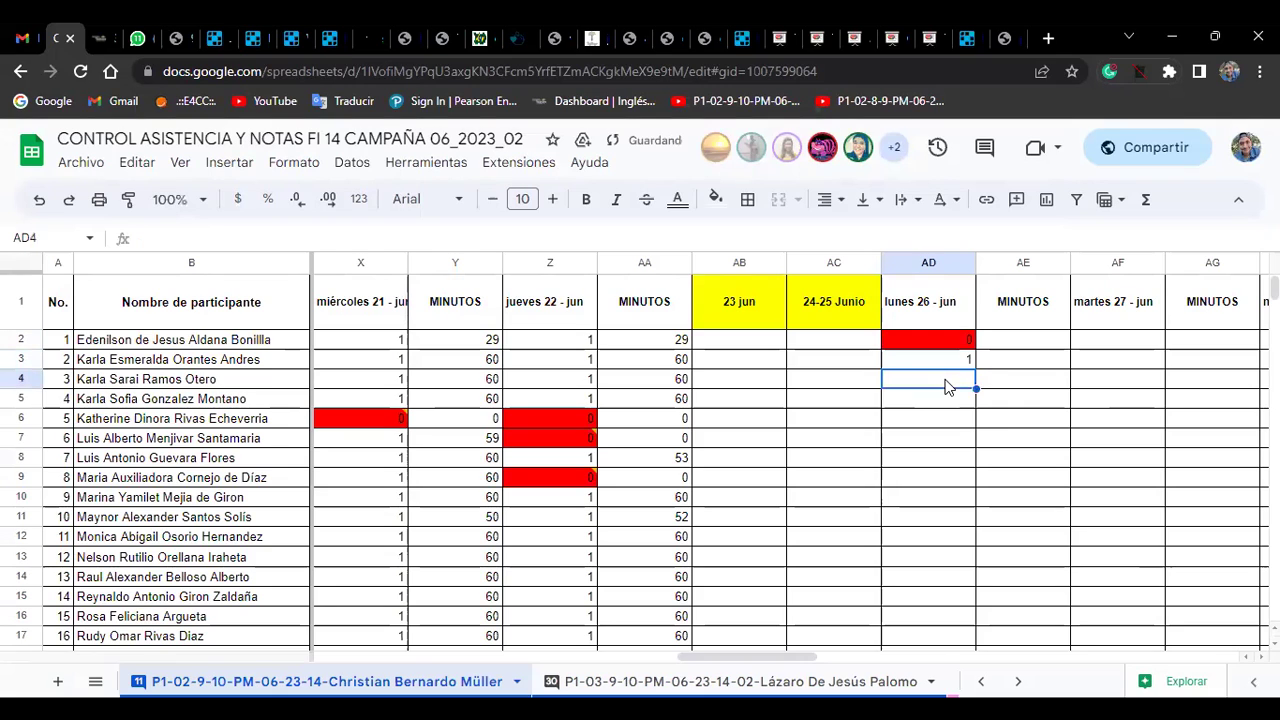
{"action": "type", "text": "1"}
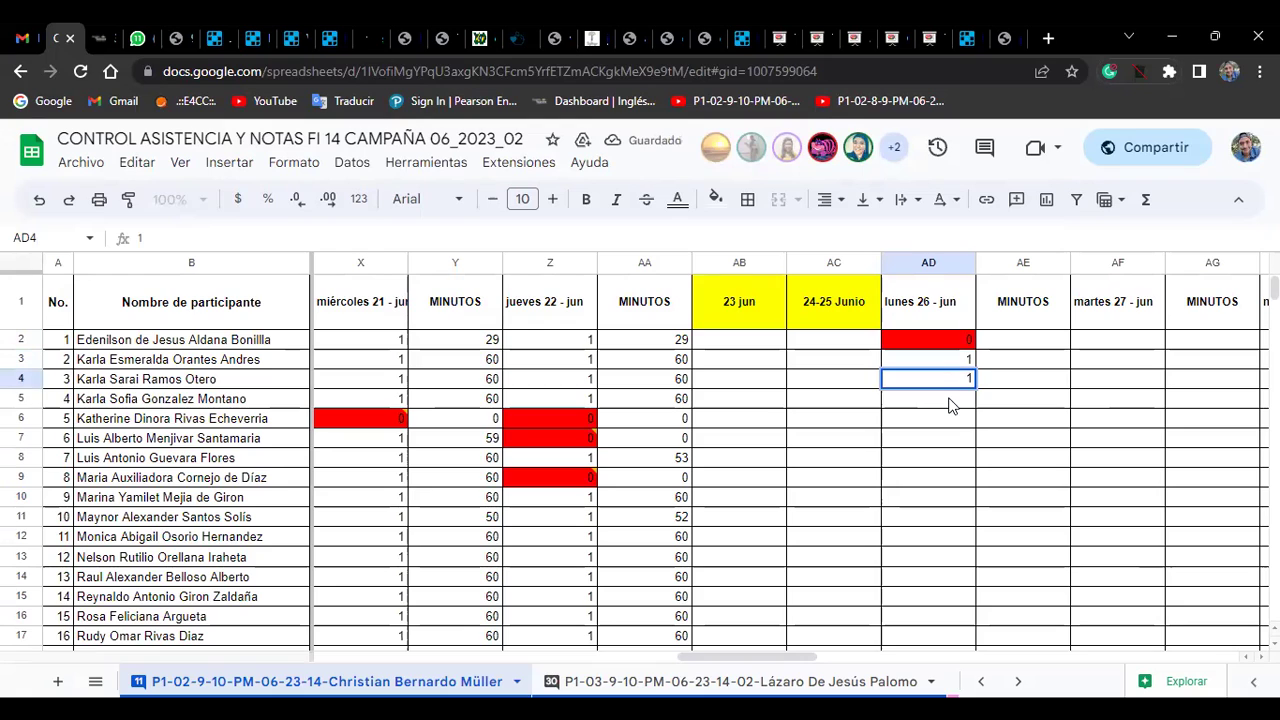
{"action": "left_click", "coordinate": [949, 402]}
{"action": "type", "text": "1"}
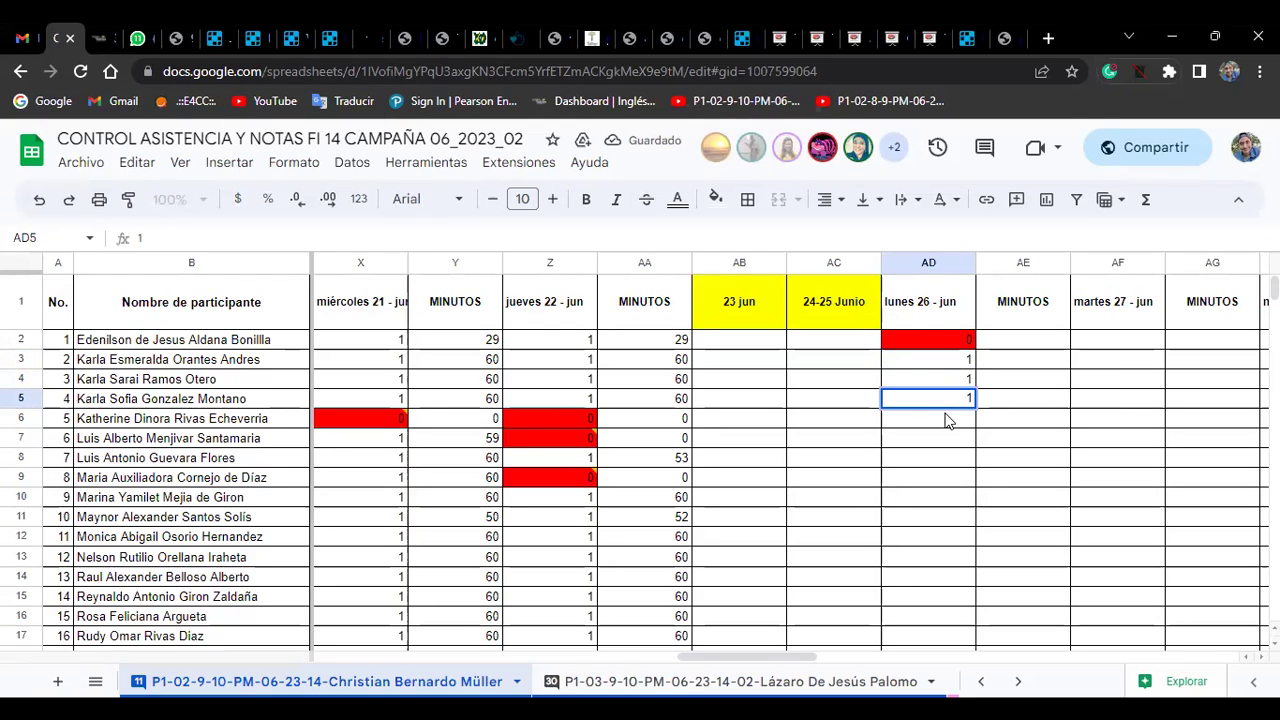
Enter the lunes 26 - jun attendance for participants 5 to 7: 0 in AD6, 1 in AD7 and 0 in AD8.
{"action": "left_click", "coordinate": [949, 420]}
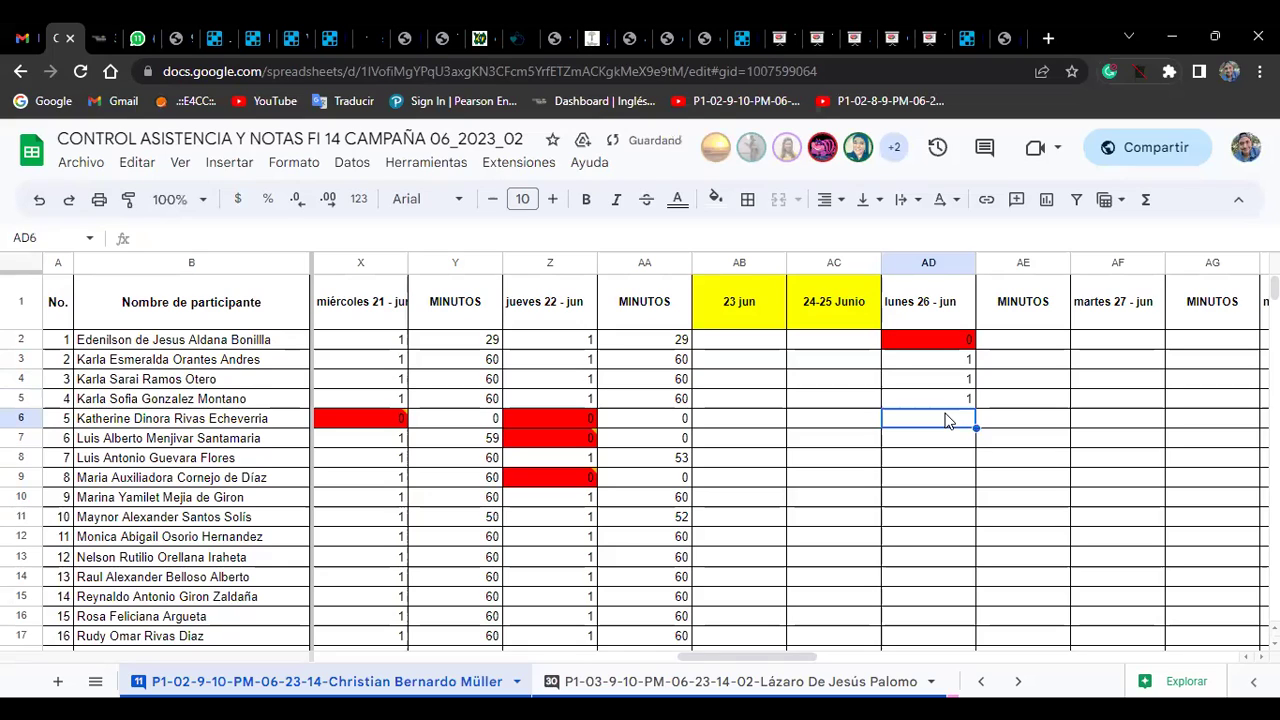
{"action": "type", "text": "0"}
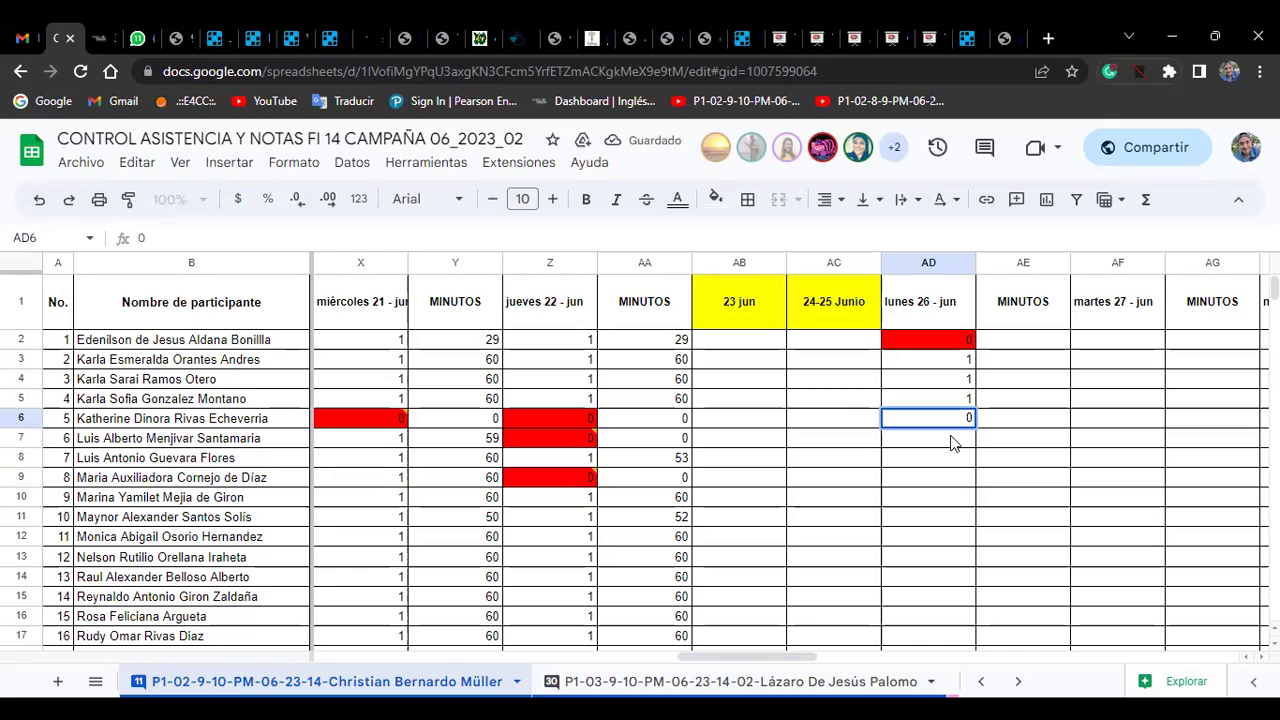
{"action": "left_click", "coordinate": [952, 443]}
{"action": "type", "text": "1"}
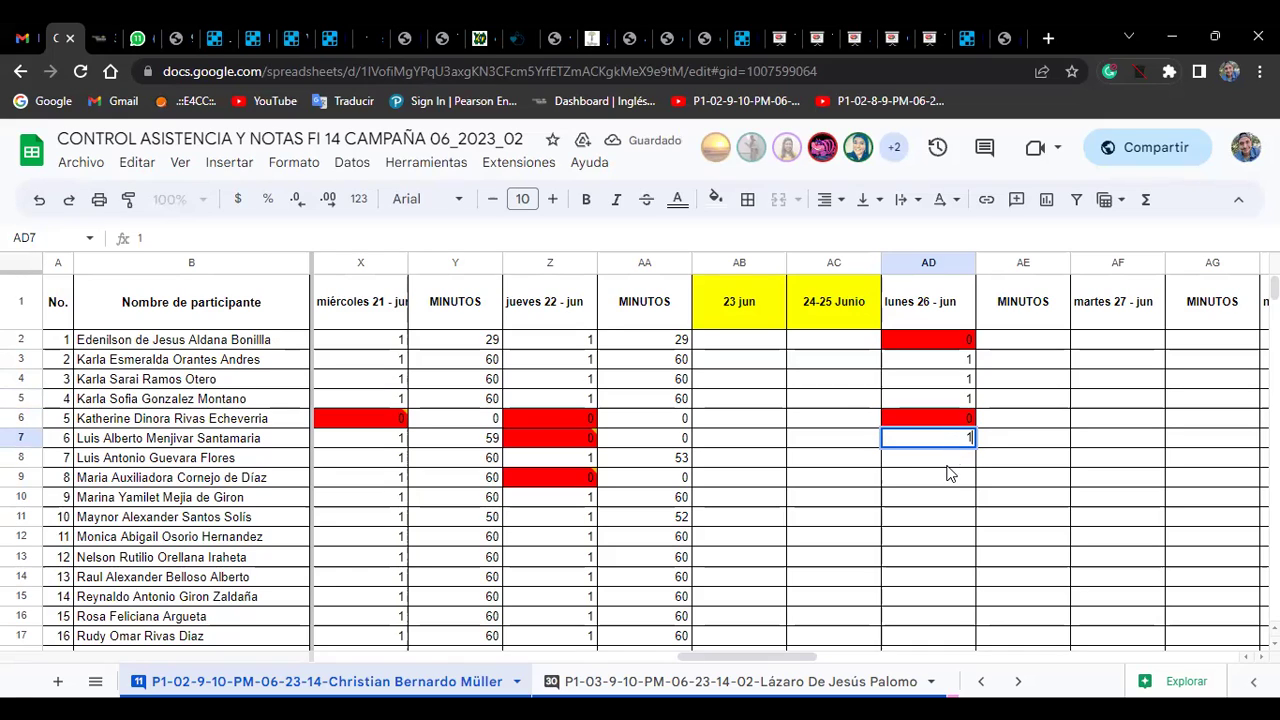
{"action": "left_click", "coordinate": [952, 462]}
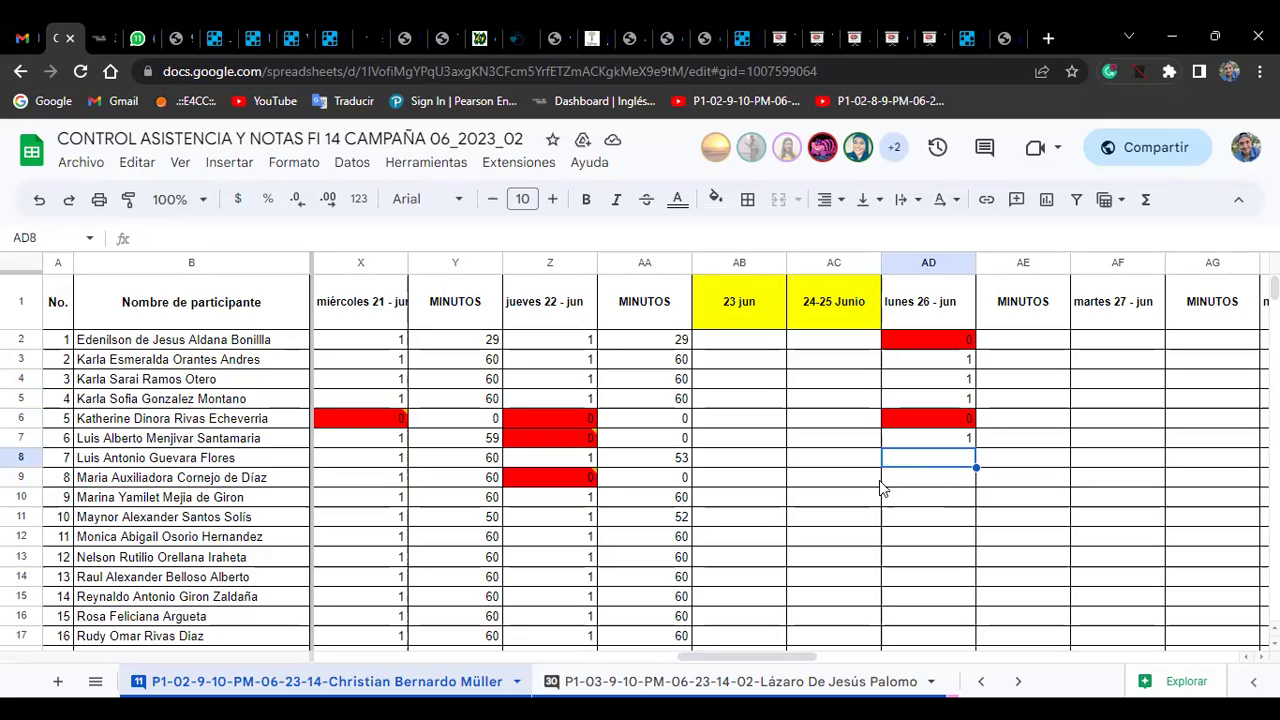
{"action": "type", "text": "0"}
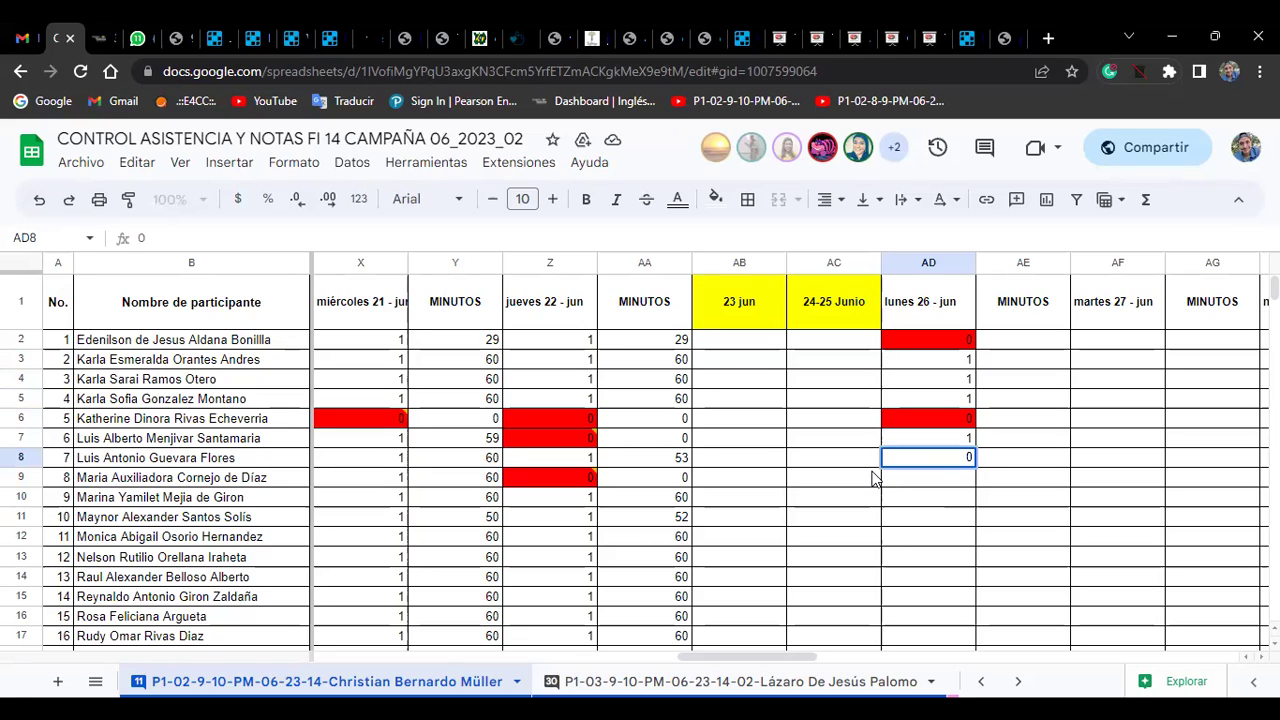
Enter the lunes 26 - jun attendance for participants 8 to 10: 1 in AD9, 0 in AD10 and 1 in AD11.
{"action": "left_click", "coordinate": [927, 483]}
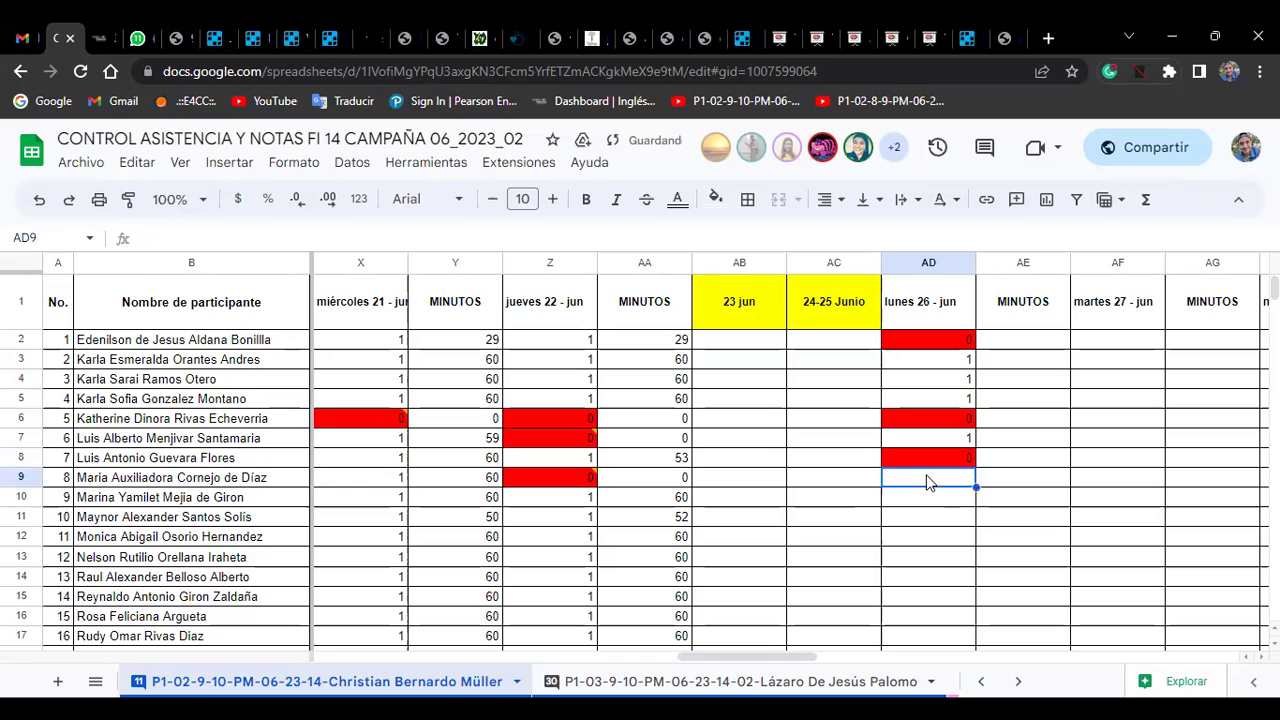
{"action": "type", "text": "1"}
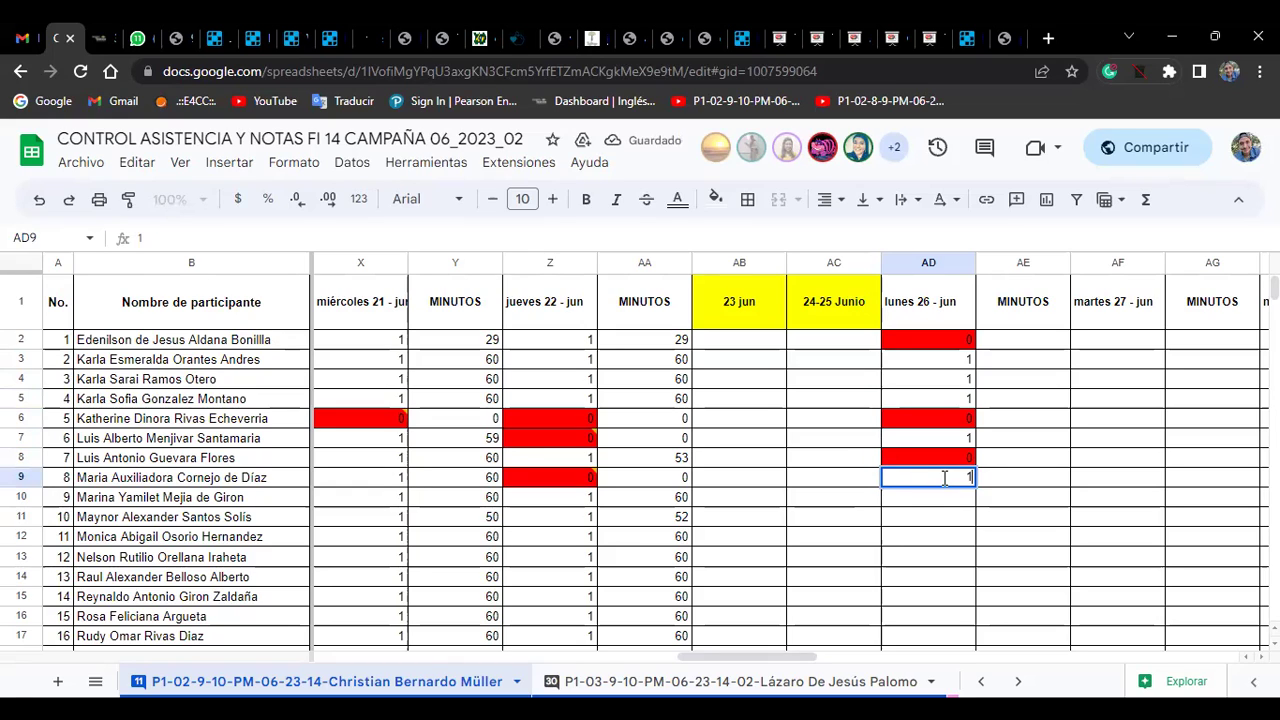
{"action": "left_click", "coordinate": [950, 503]}
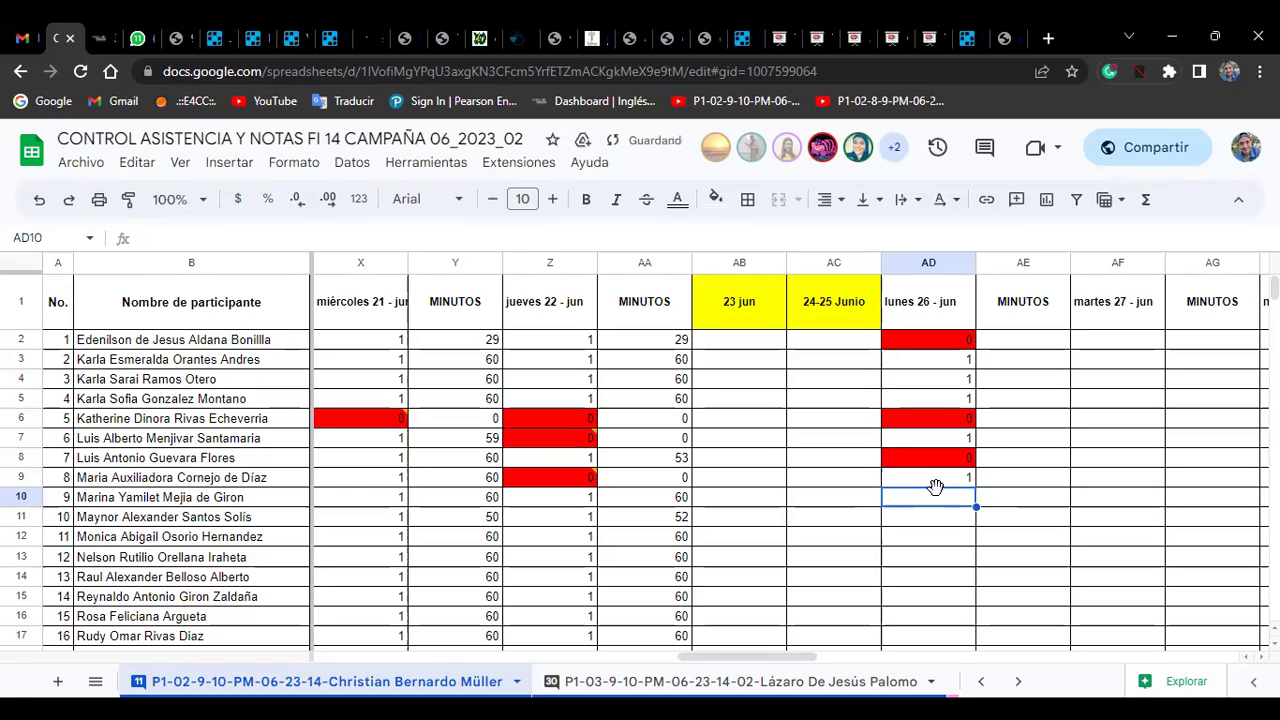
{"action": "type", "text": "0"}
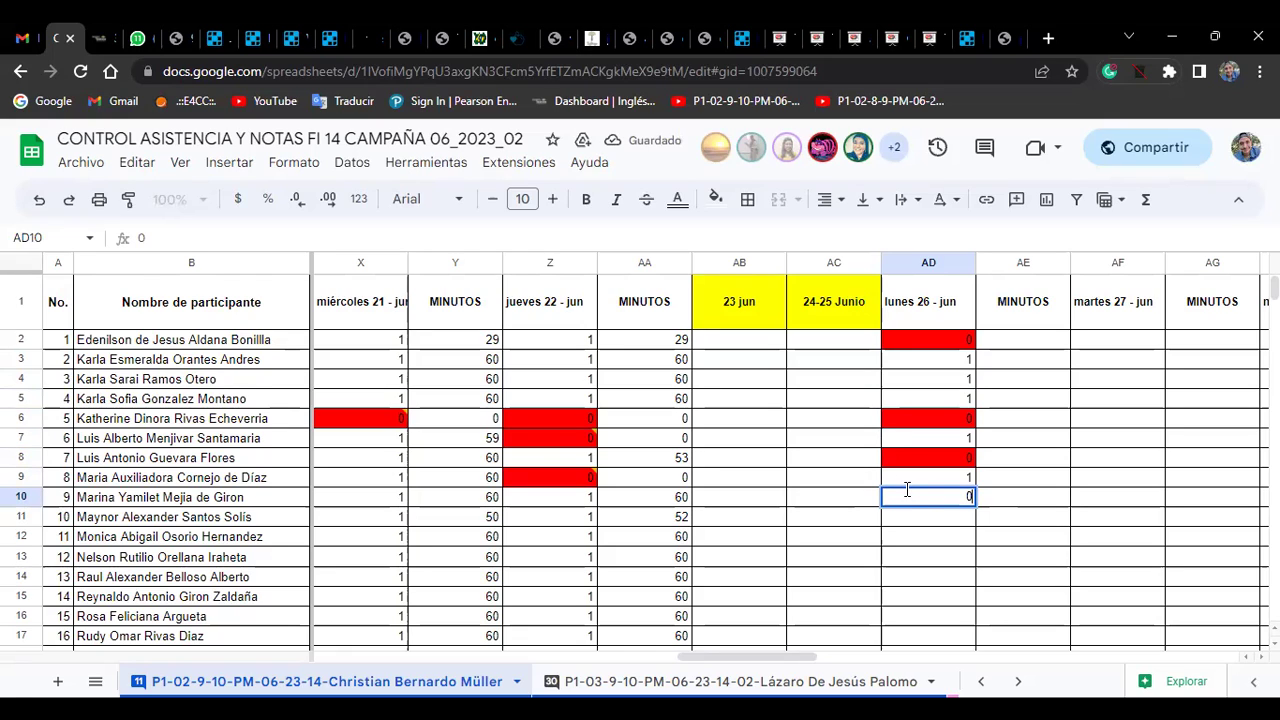
{"action": "left_click", "coordinate": [913, 518]}
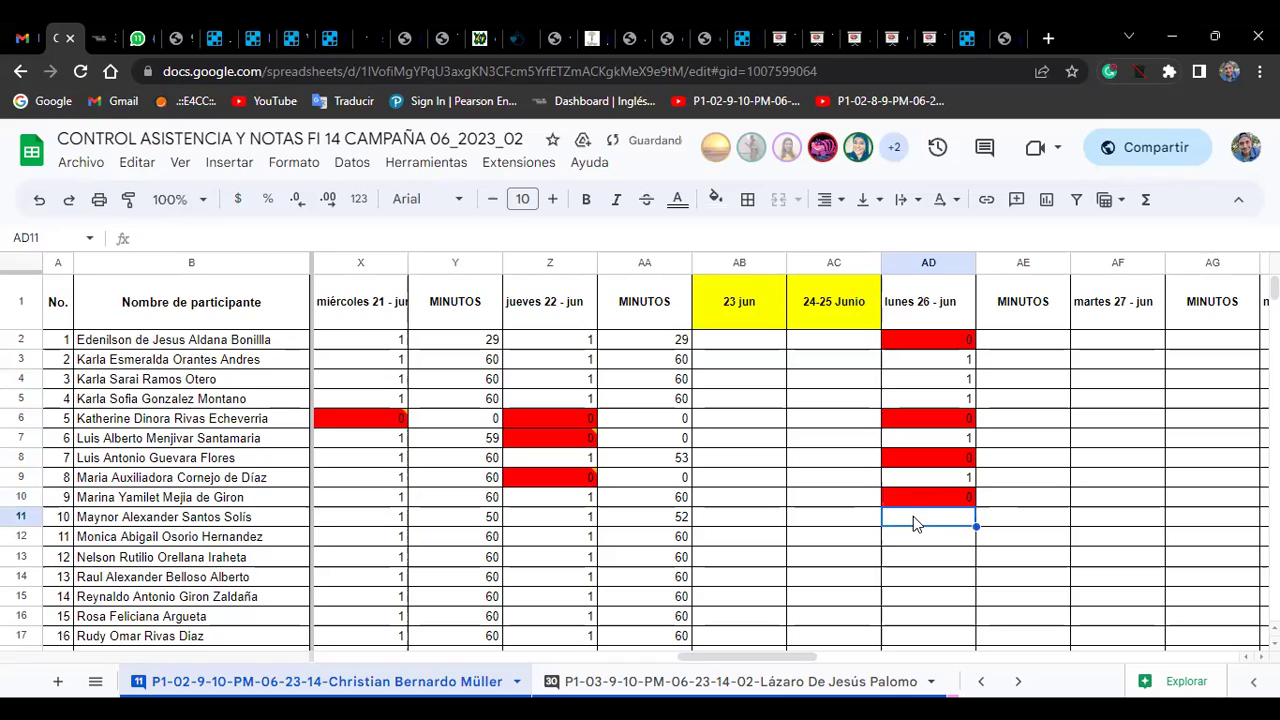
{"action": "type", "text": "1"}
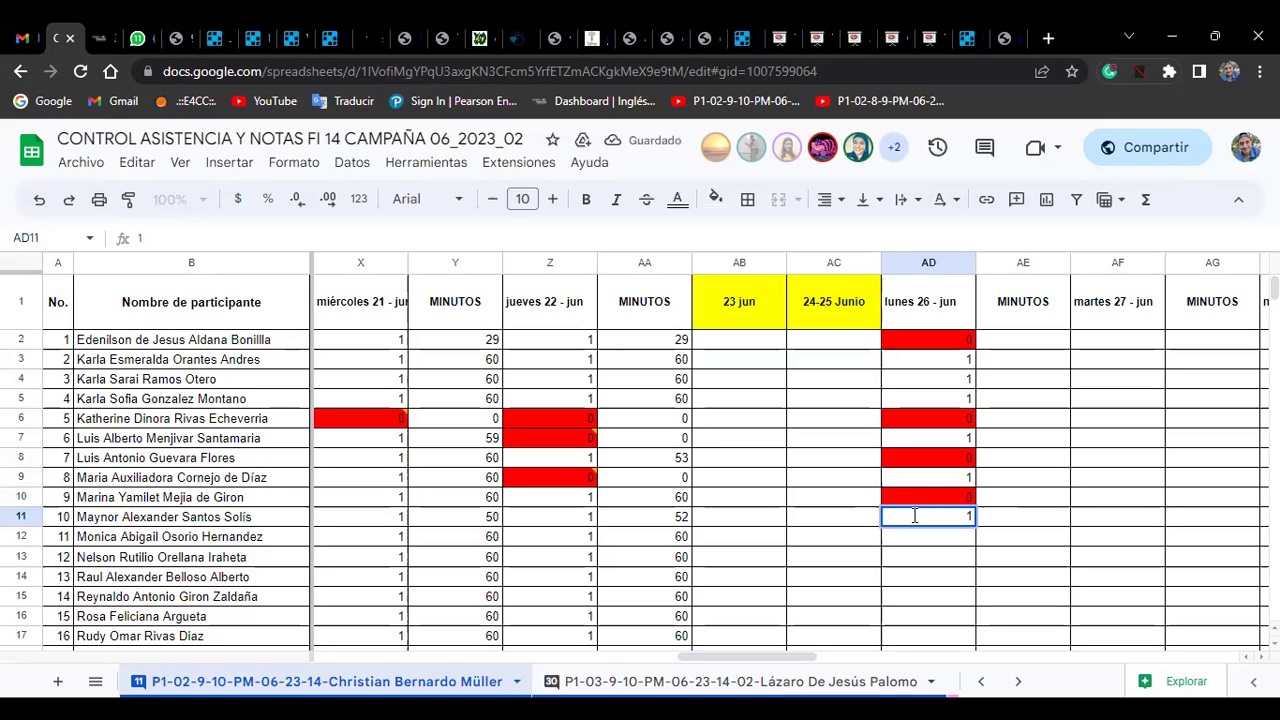
{"action": "key", "text": "Return"}
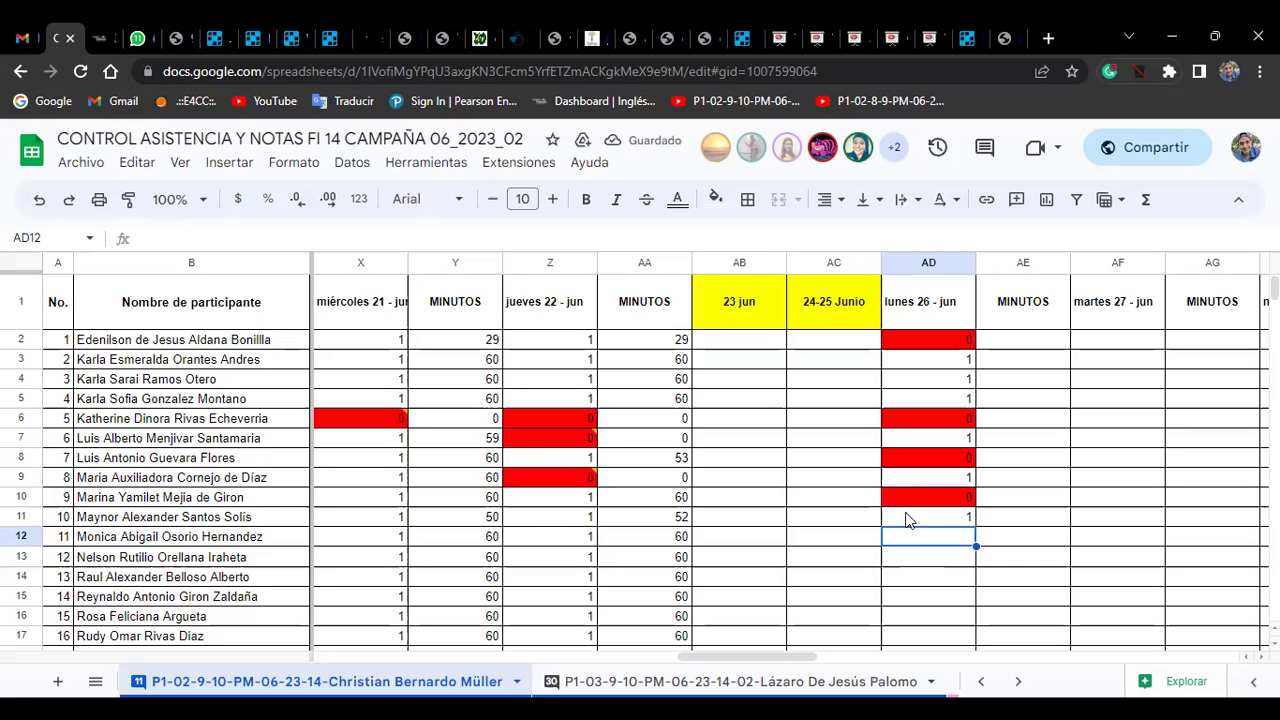
Record attendance for participants 11 to 14 on lunes 26 - jun: 0 in AD12, 1 in AD13 and AD14, 0 in AD15.
{"action": "type", "text": "0"}
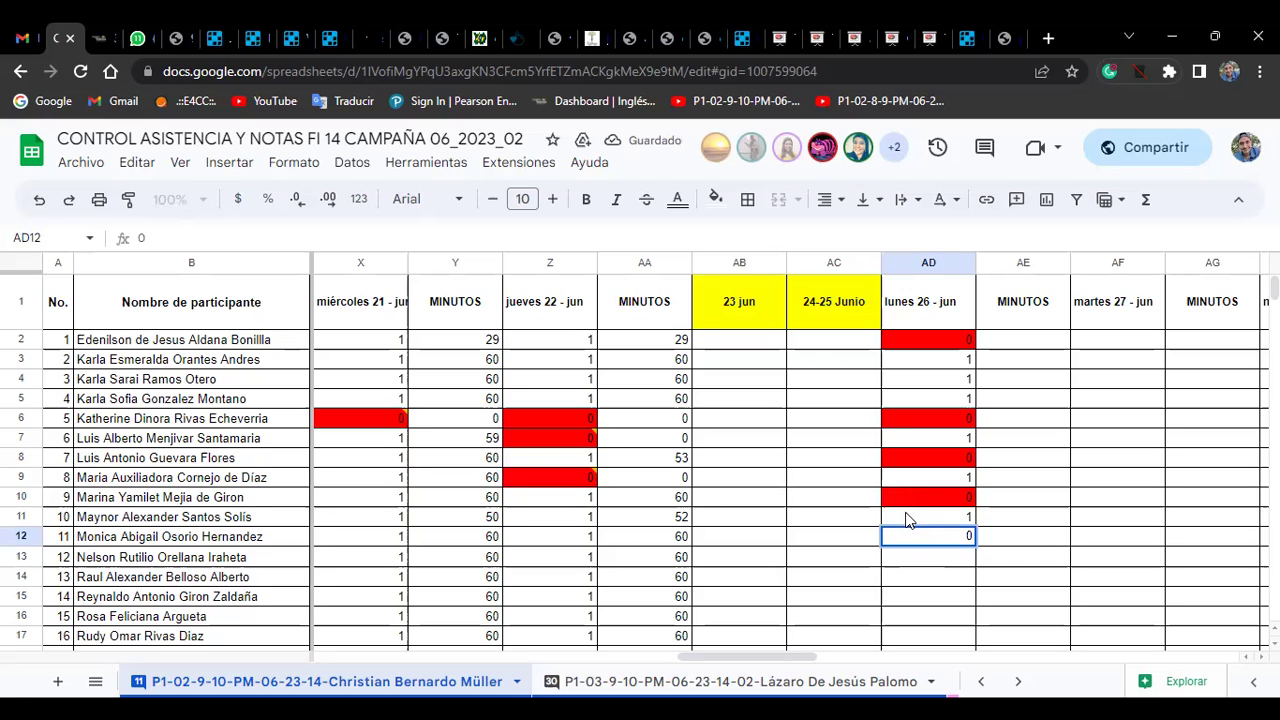
{"action": "left_click", "coordinate": [930, 558]}
{"action": "type", "text": "1"}
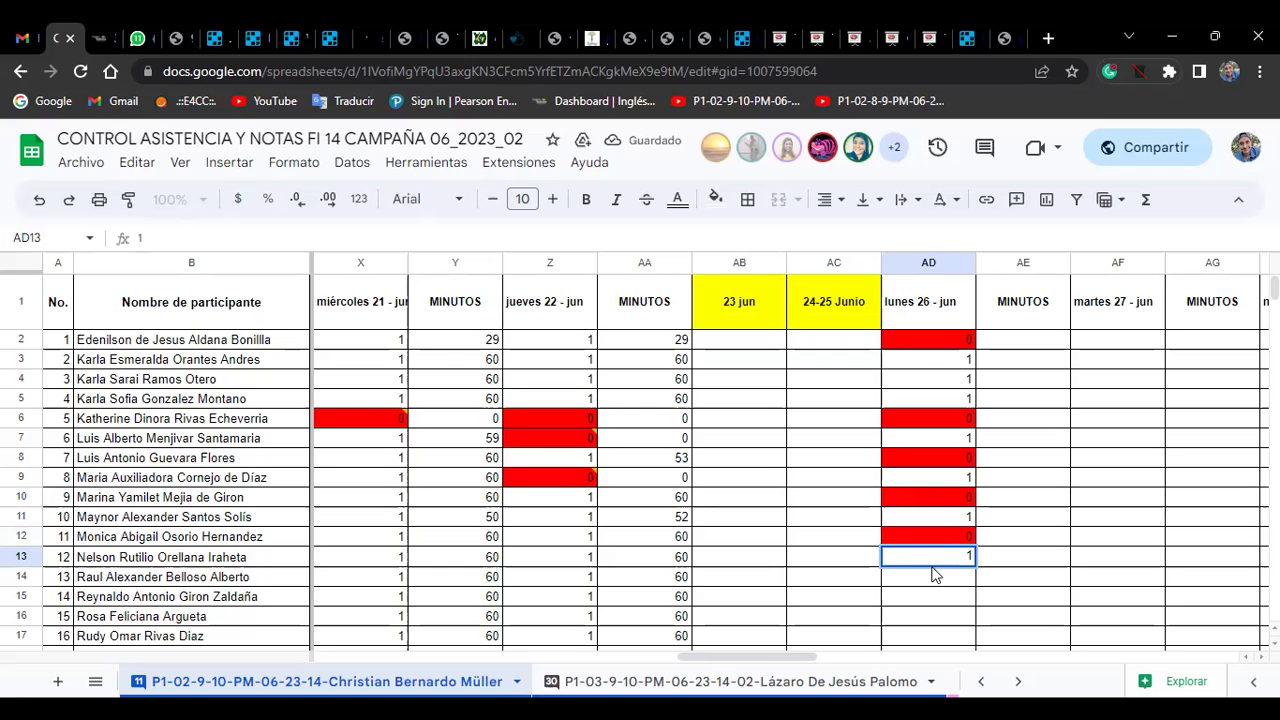
{"action": "left_click", "coordinate": [941, 581]}
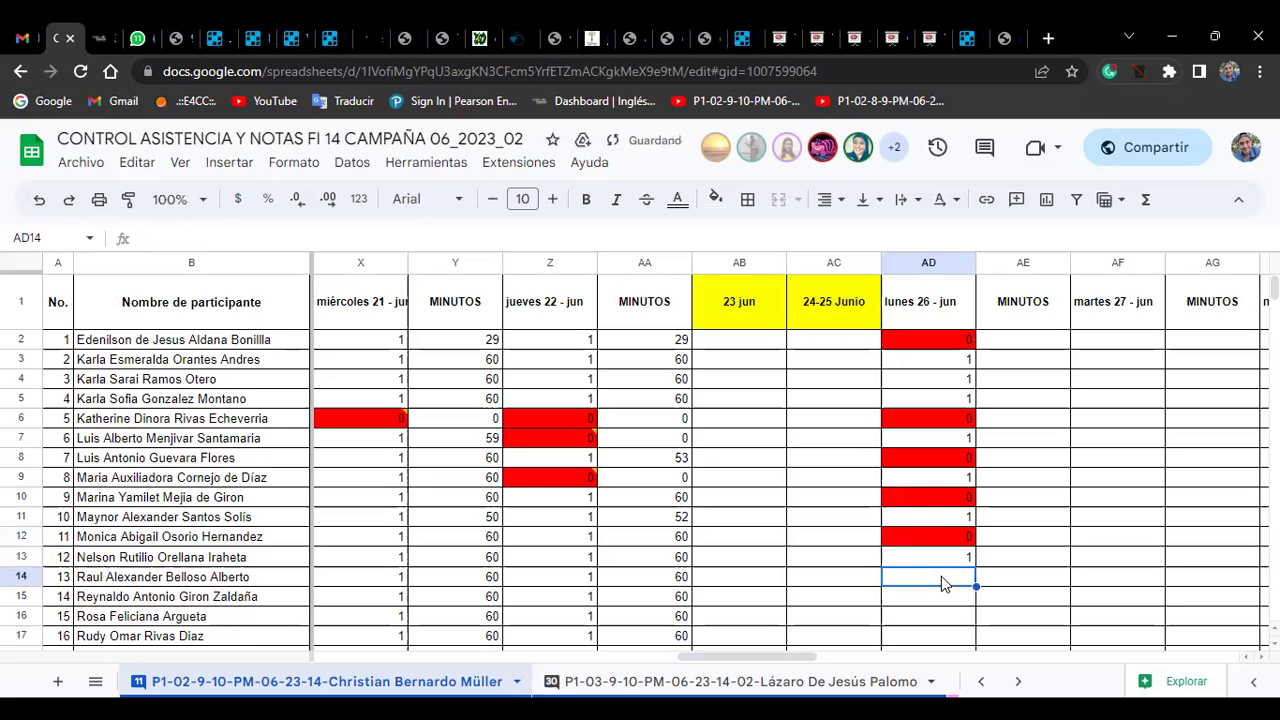
{"action": "type", "text": "1"}
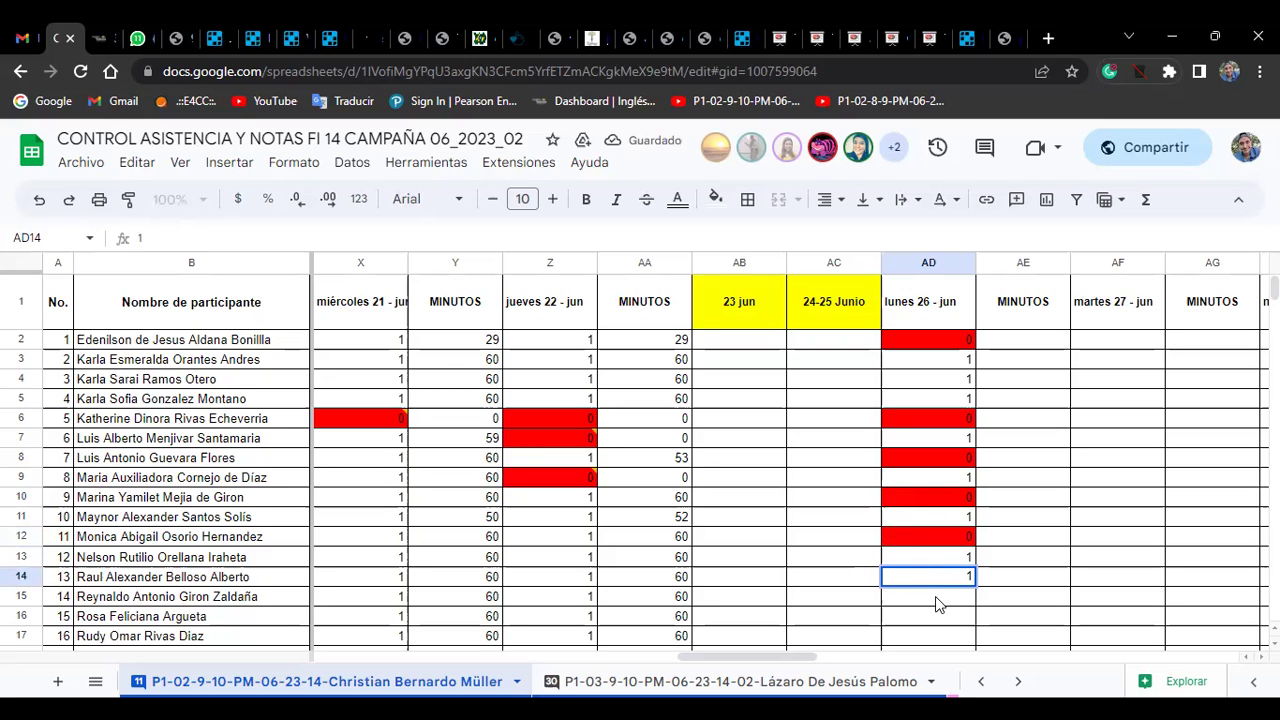
{"action": "left_click", "coordinate": [936, 600]}
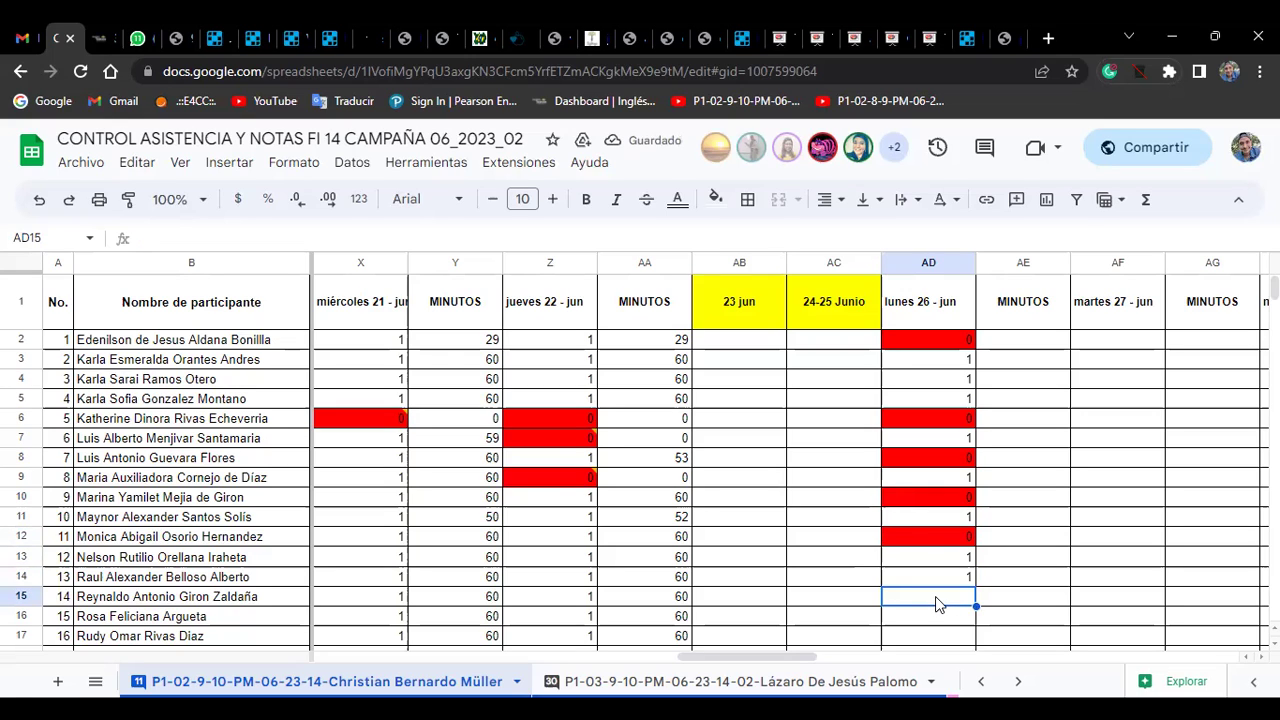
{"action": "type", "text": "0"}
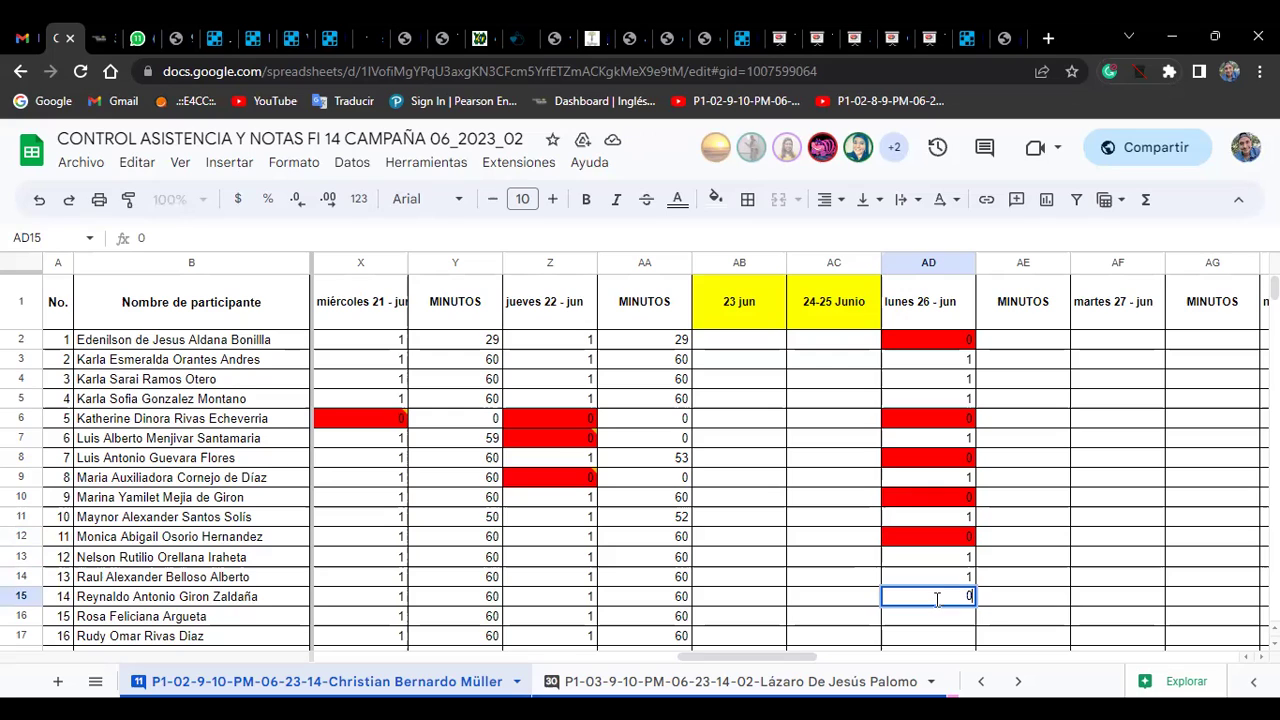
{"action": "key", "text": "Return"}
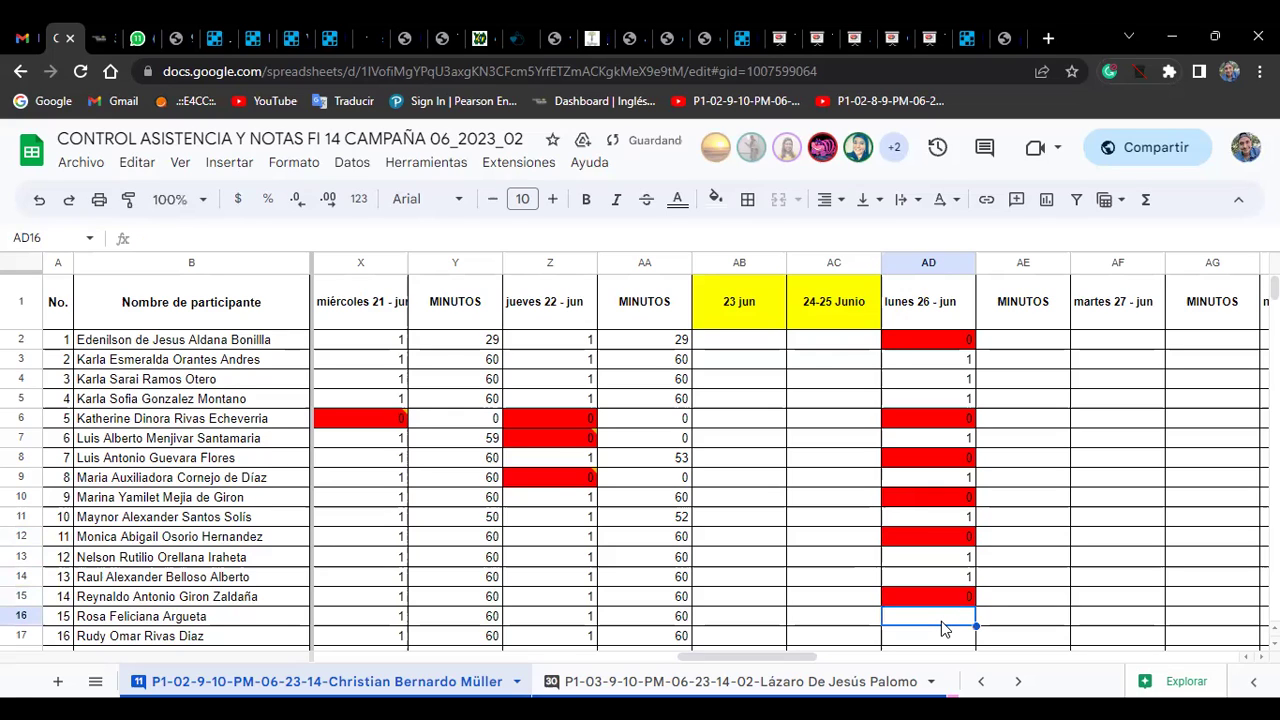
Record attendance for participants 15 to 17 on lunes 26 - jun: 1 in AD16 and AD17, 0 in AD18.
{"action": "type", "text": "1"}
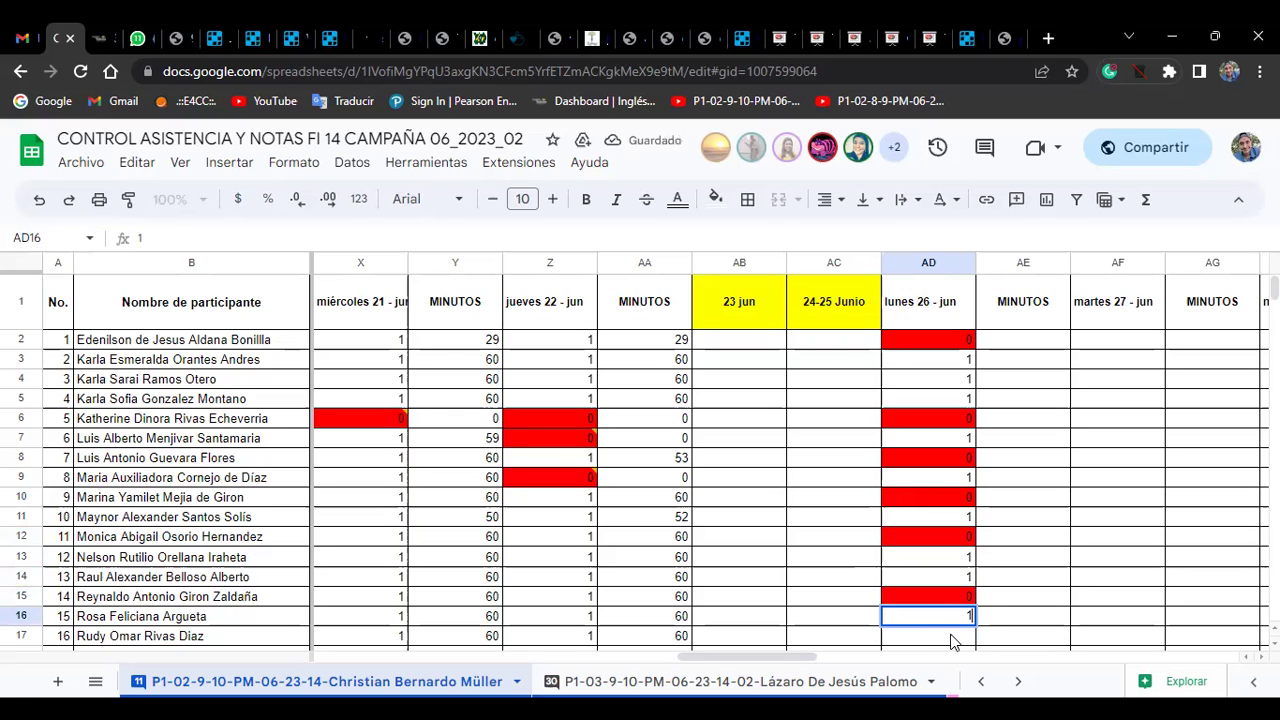
{"action": "key", "text": "Return"}
{"action": "type", "text": "1"}
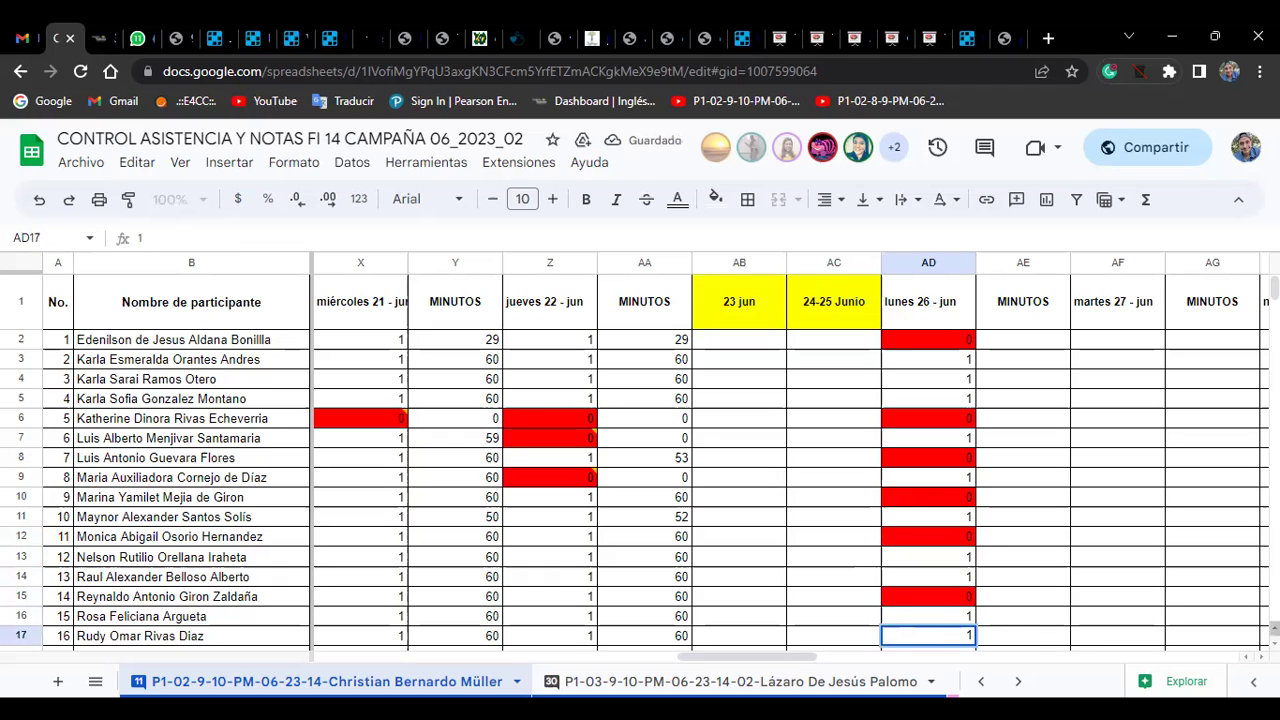
{"action": "scroll", "coordinate": [640, 460], "scroll_direction": "down", "scroll_amount": 3}
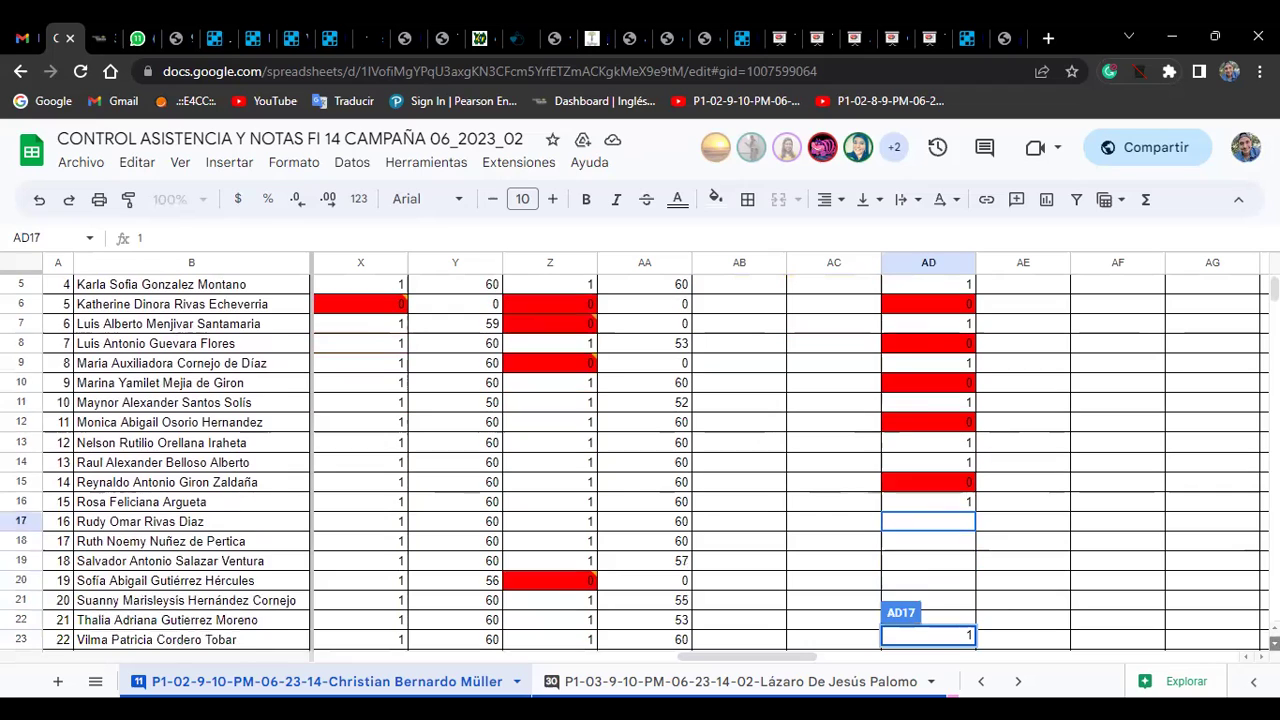
{"action": "left_click", "coordinate": [964, 546]}
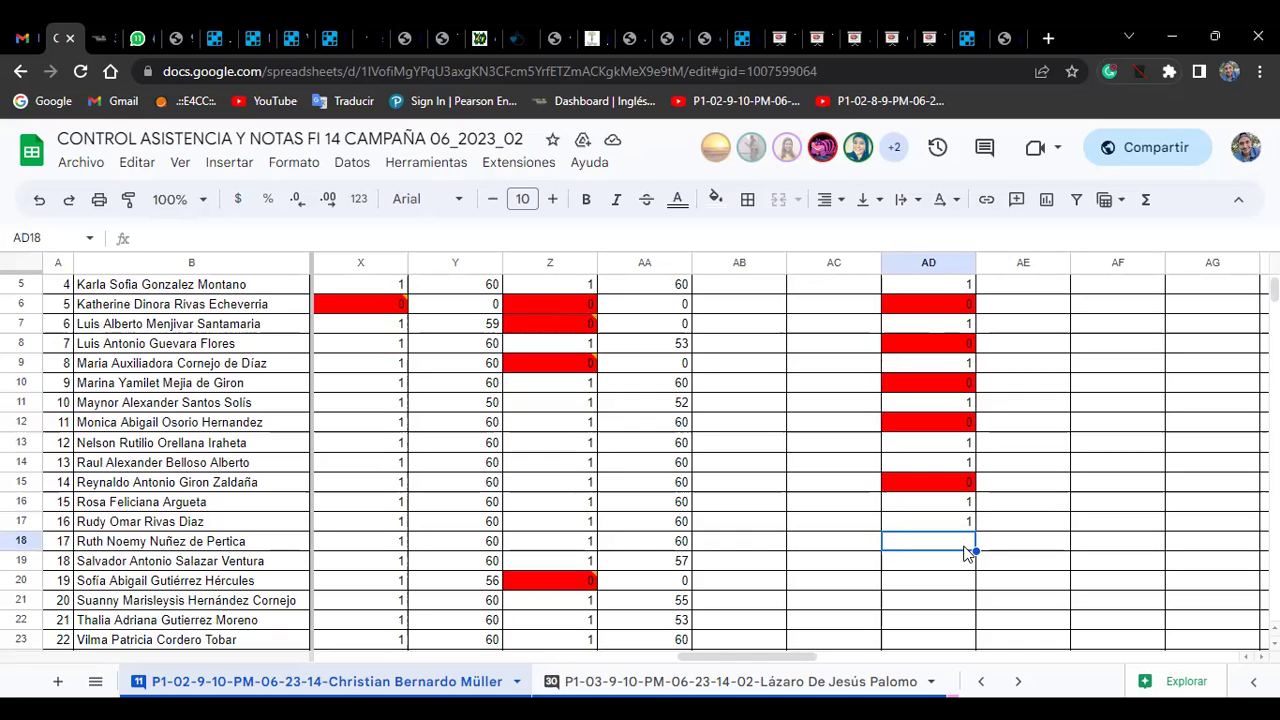
{"action": "type", "text": "0"}
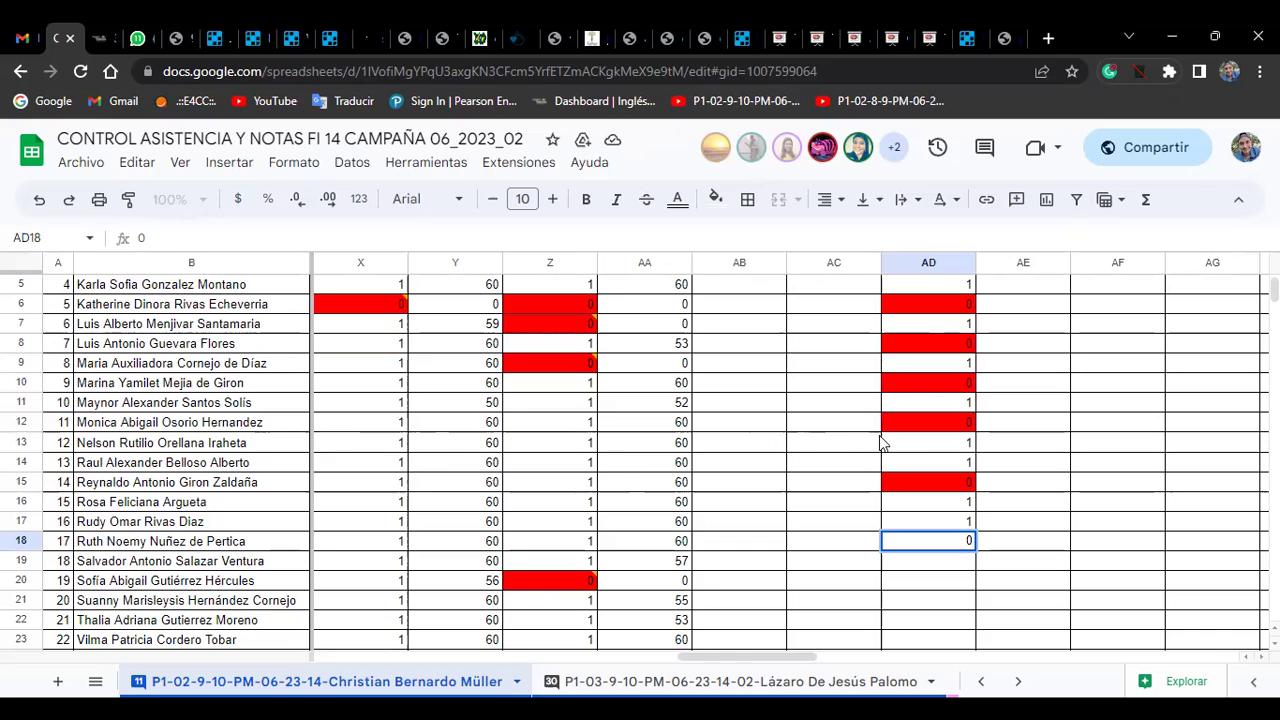
Correct participant 11's attendance for lunes 26 - jun in AD12 to 1.
{"action": "left_click", "coordinate": [918, 425]}
{"action": "key", "text": "Delete"}
{"action": "type", "text": "1"}
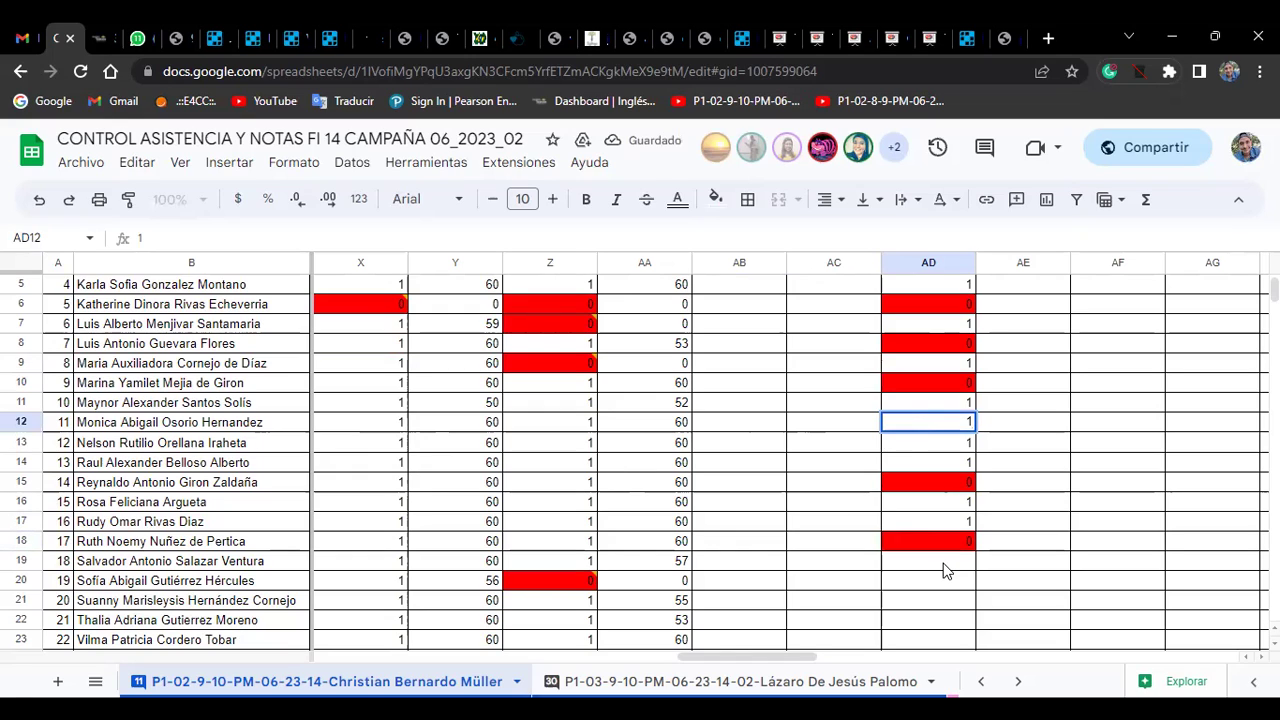
Record attendance for participants 18 to 20 on lunes 26 - jun: 1 in AD19, 0 in AD20 and AD21.
{"action": "left_click", "coordinate": [944, 569]}
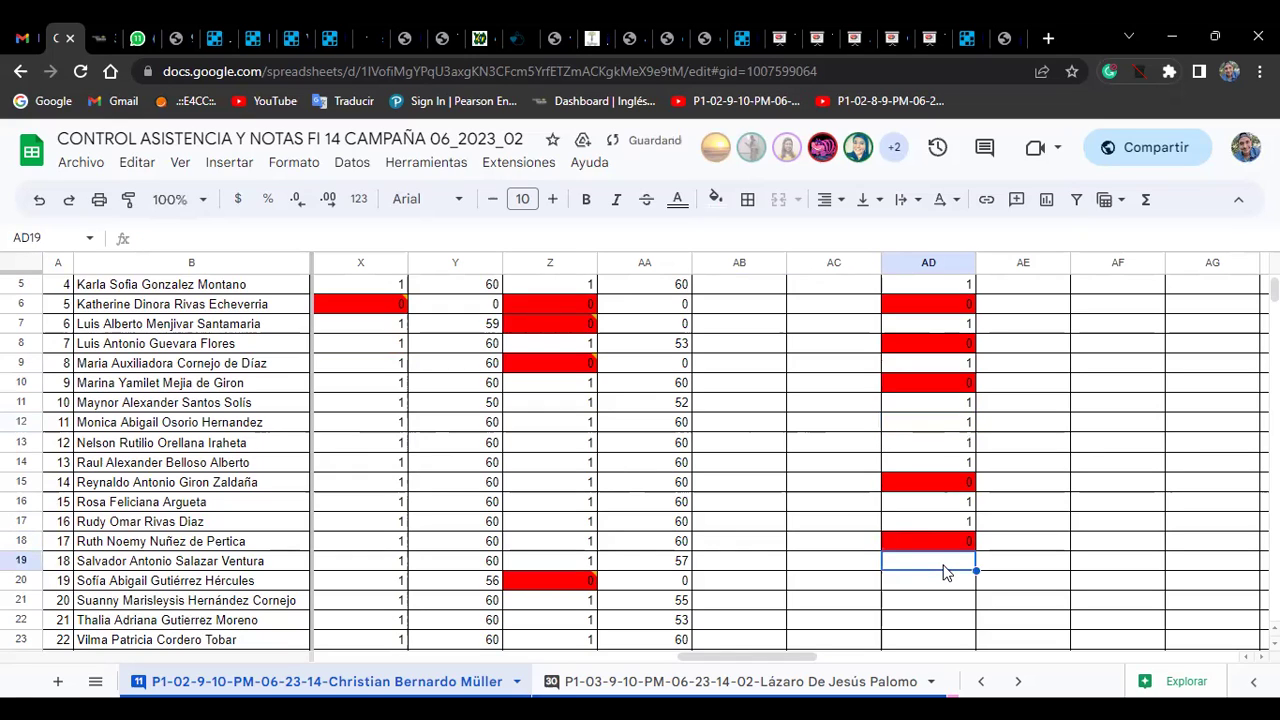
{"action": "type", "text": "1"}
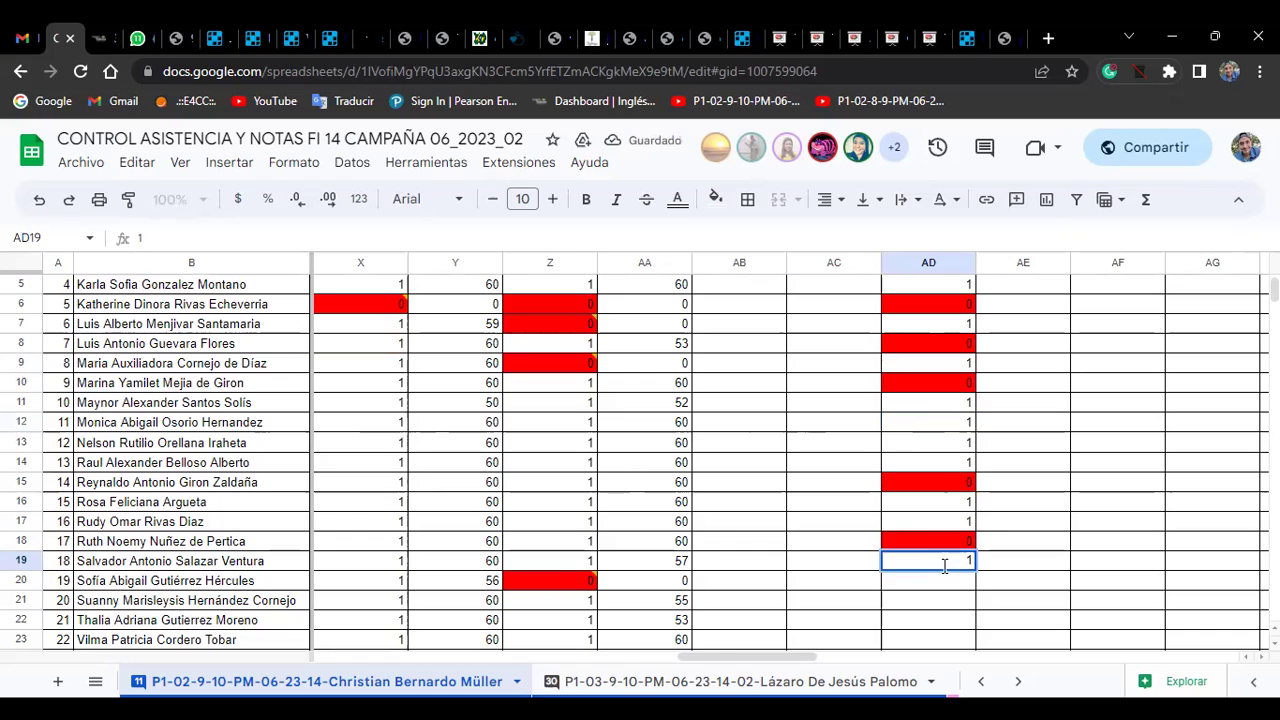
{"action": "key", "text": "Return"}
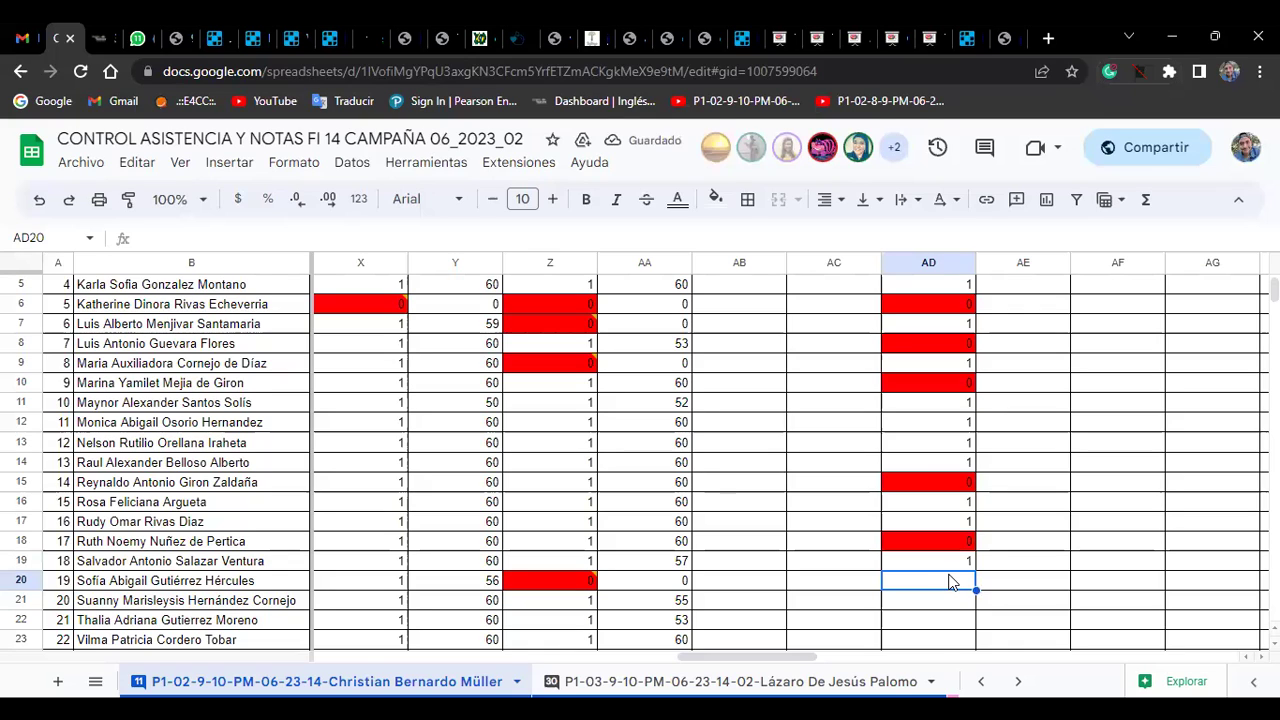
{"action": "type", "text": "0"}
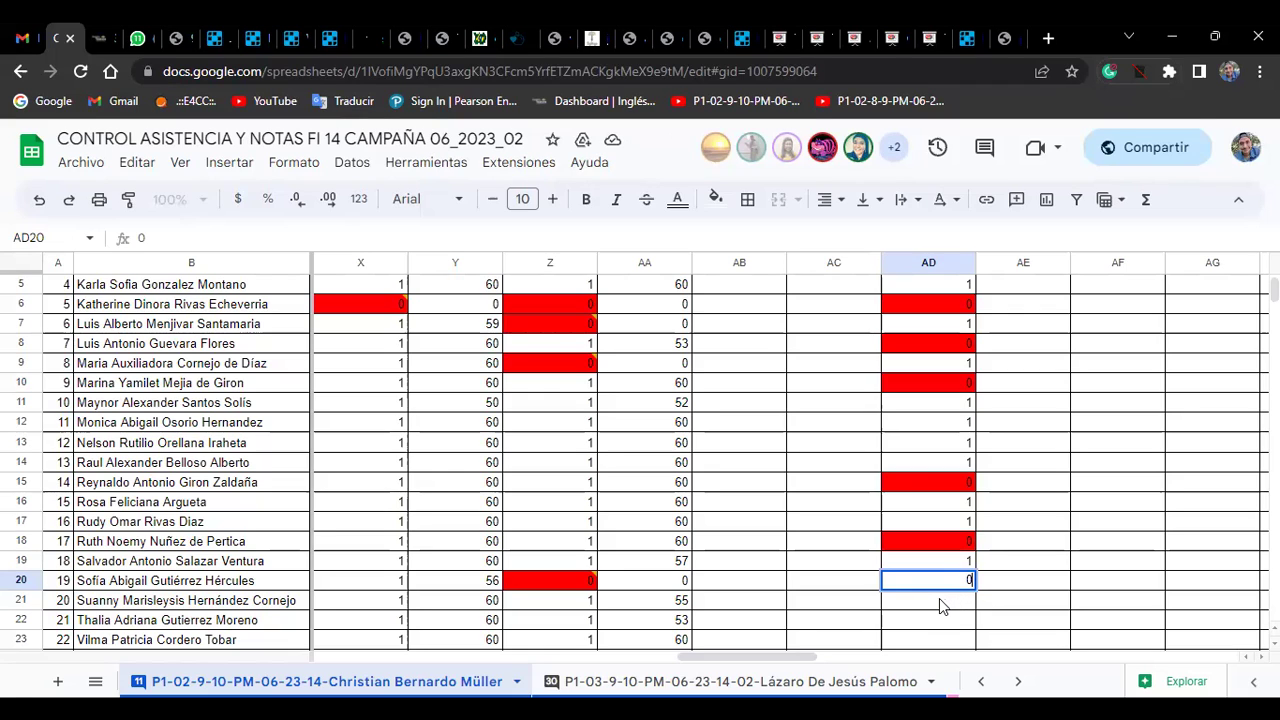
{"action": "left_click", "coordinate": [941, 602]}
{"action": "type", "text": "0"}
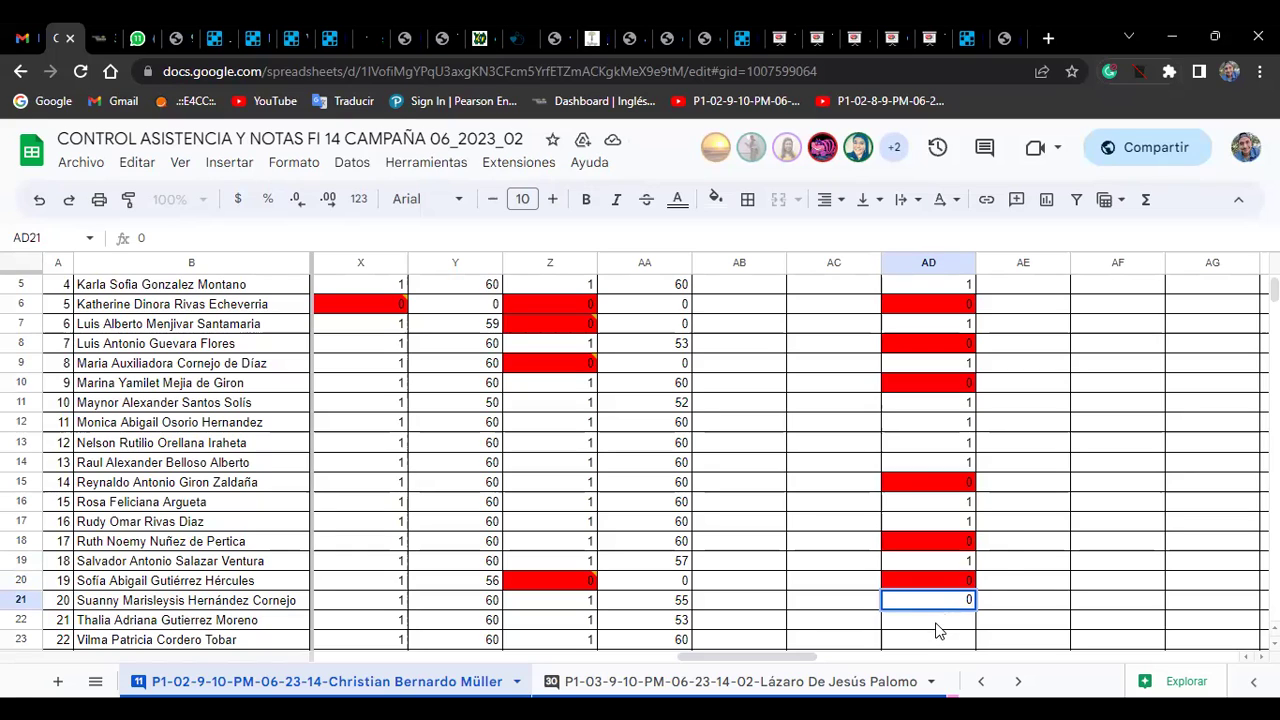
{"action": "left_click", "coordinate": [958, 618]}
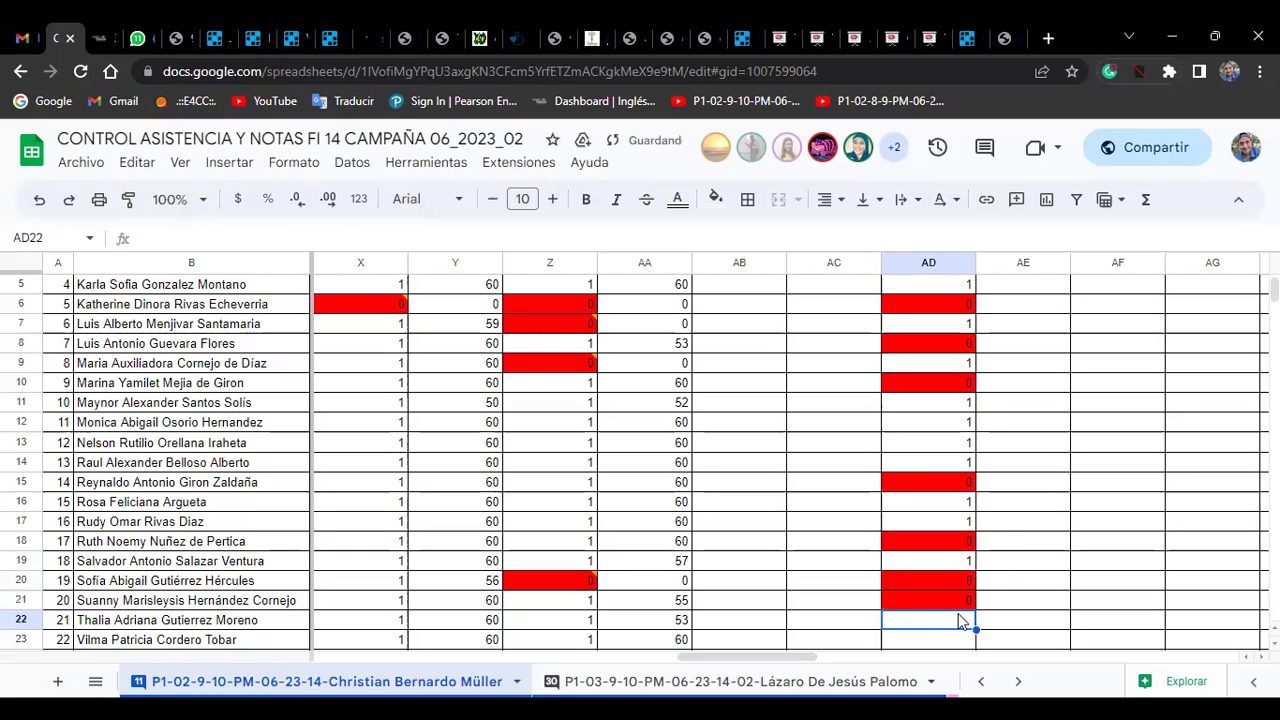
Record attendance for participants 21 and 22 on lunes 26 - jun: 1 in AD22 and AD23.
{"action": "type", "text": "1"}
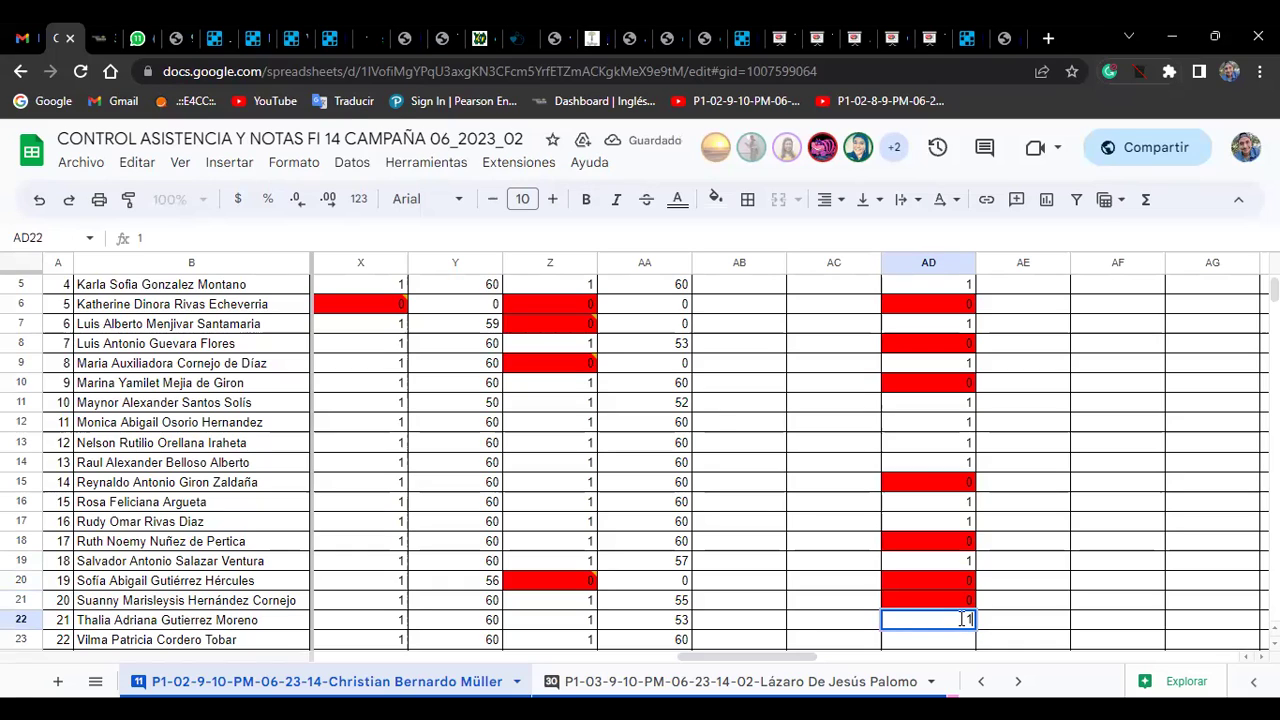
{"action": "left_click", "coordinate": [970, 643]}
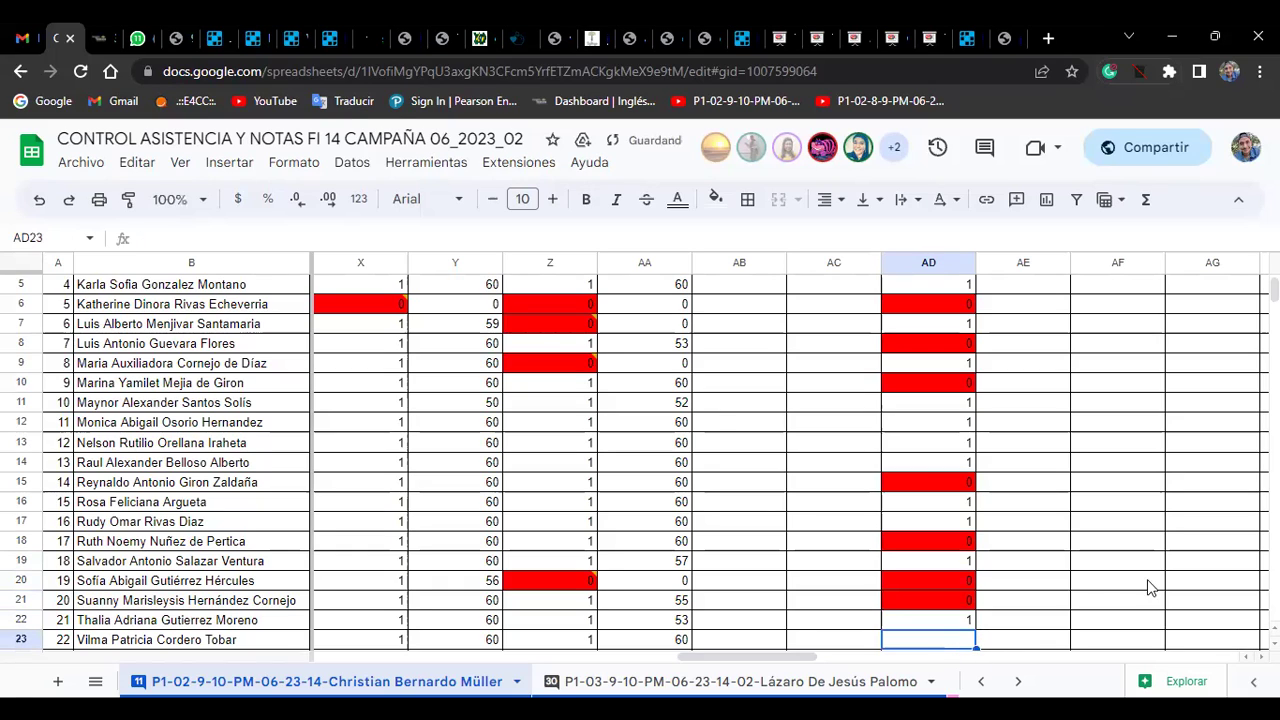
{"action": "type", "text": "1"}
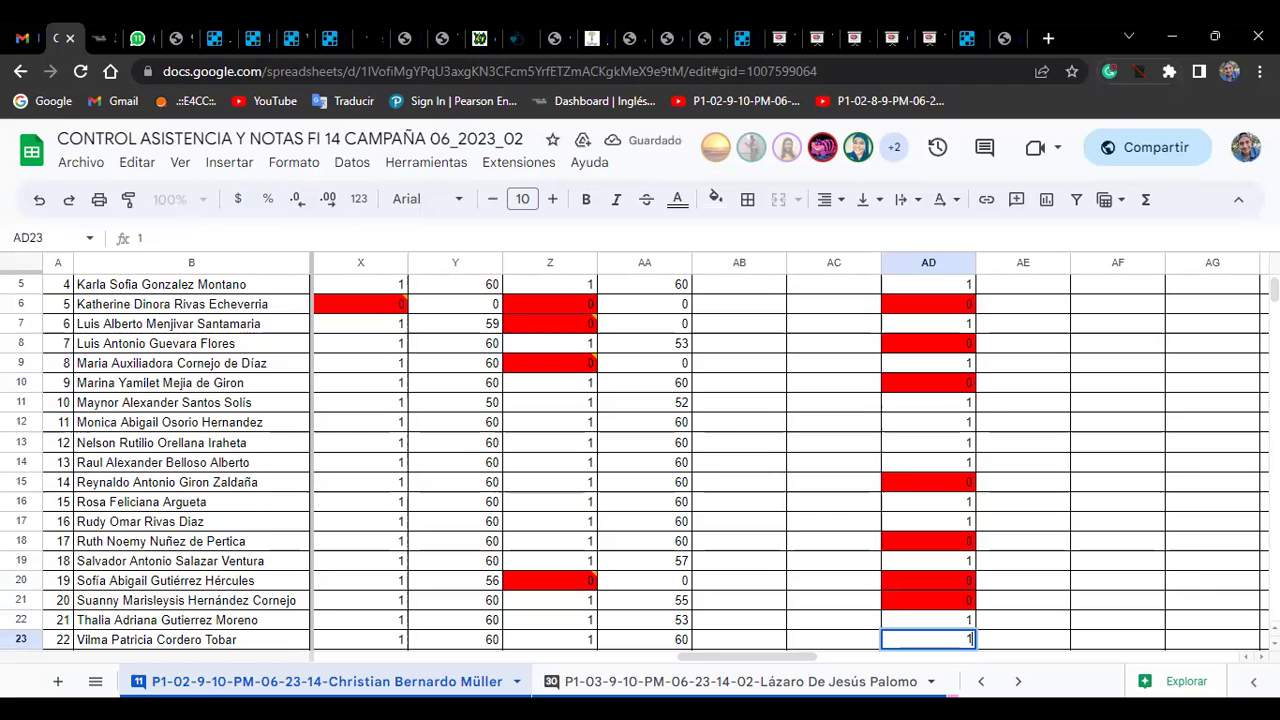
{"action": "scroll", "coordinate": [640, 460], "scroll_direction": "down", "scroll_amount": 5}
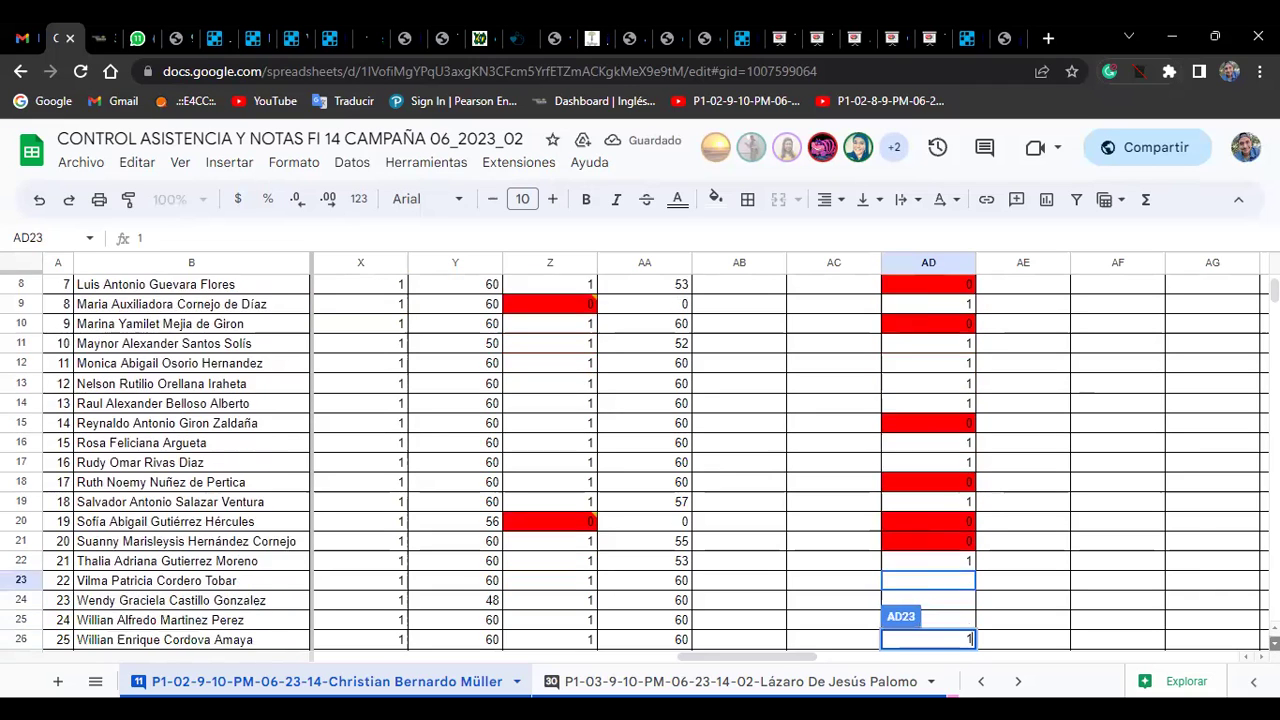
{"action": "scroll", "coordinate": [640, 460], "scroll_direction": "down", "scroll_amount": 1}
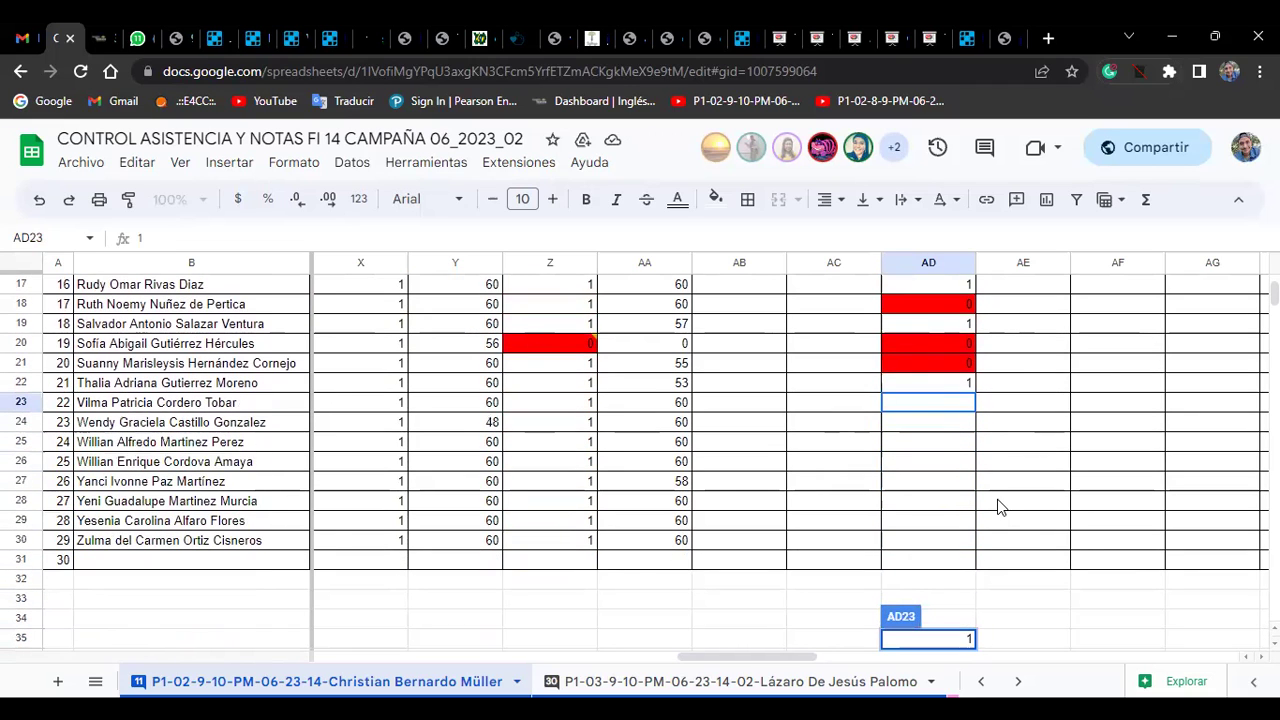
{"action": "key", "text": "Return"}
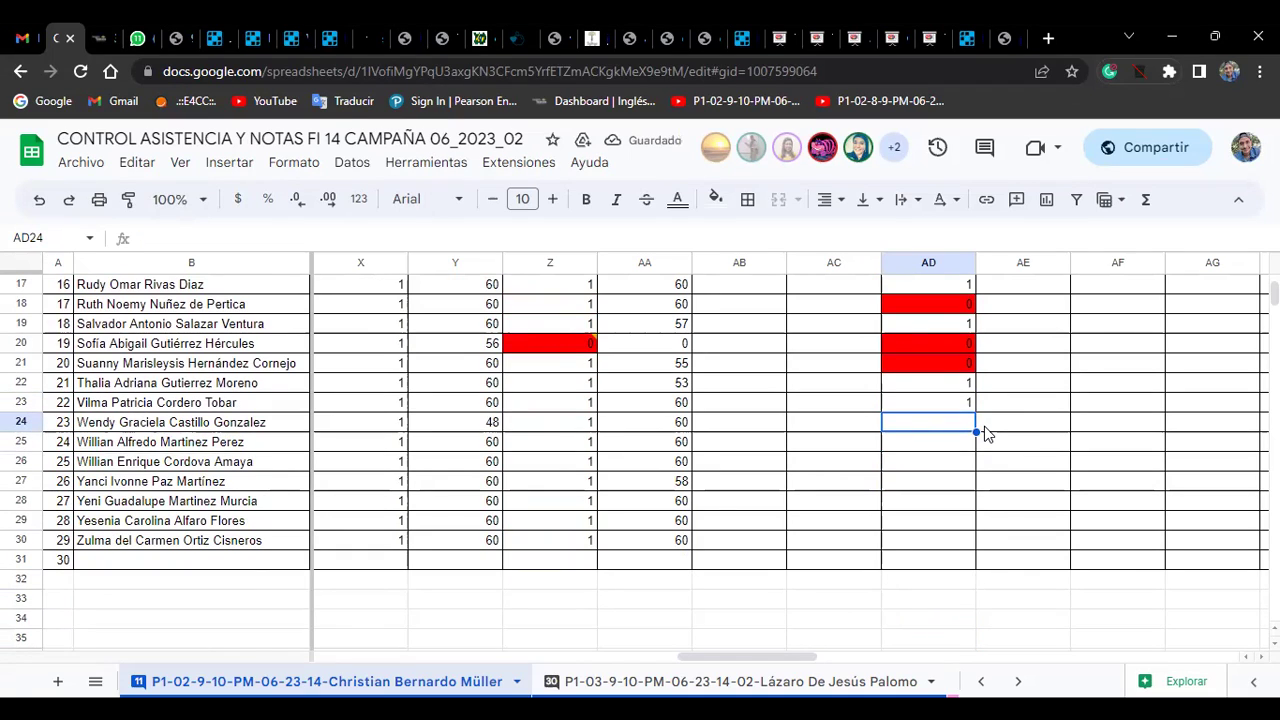
Record attendance for participants 23 to 25 on lunes 26 - jun: 1 in AD24, AD25 and AD26.
{"action": "type", "text": "1"}
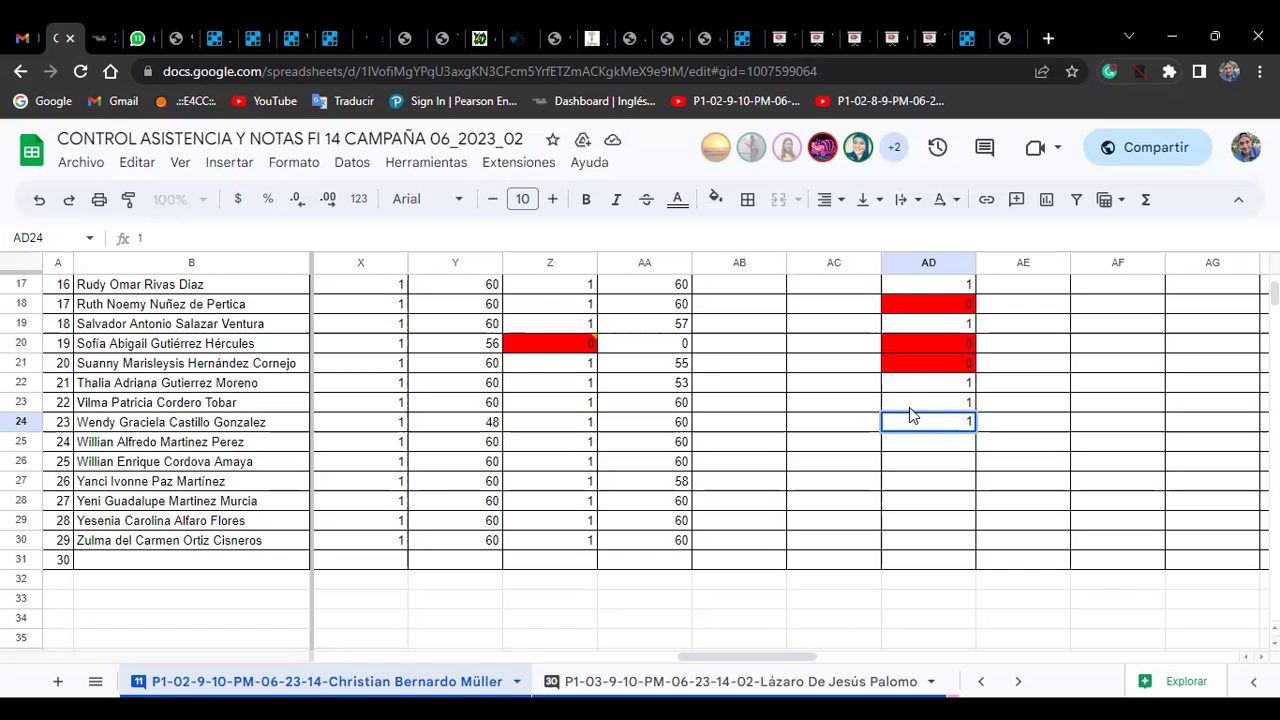
{"action": "left_click", "coordinate": [913, 439]}
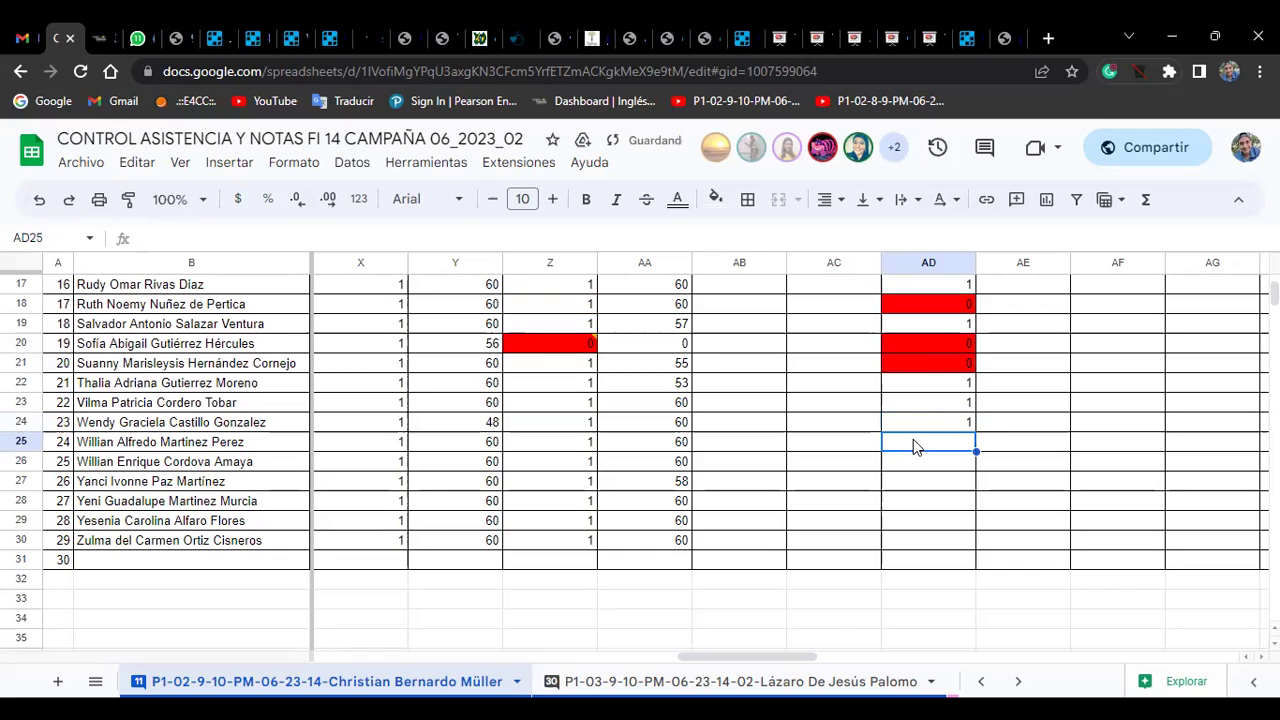
{"action": "type", "text": "1"}
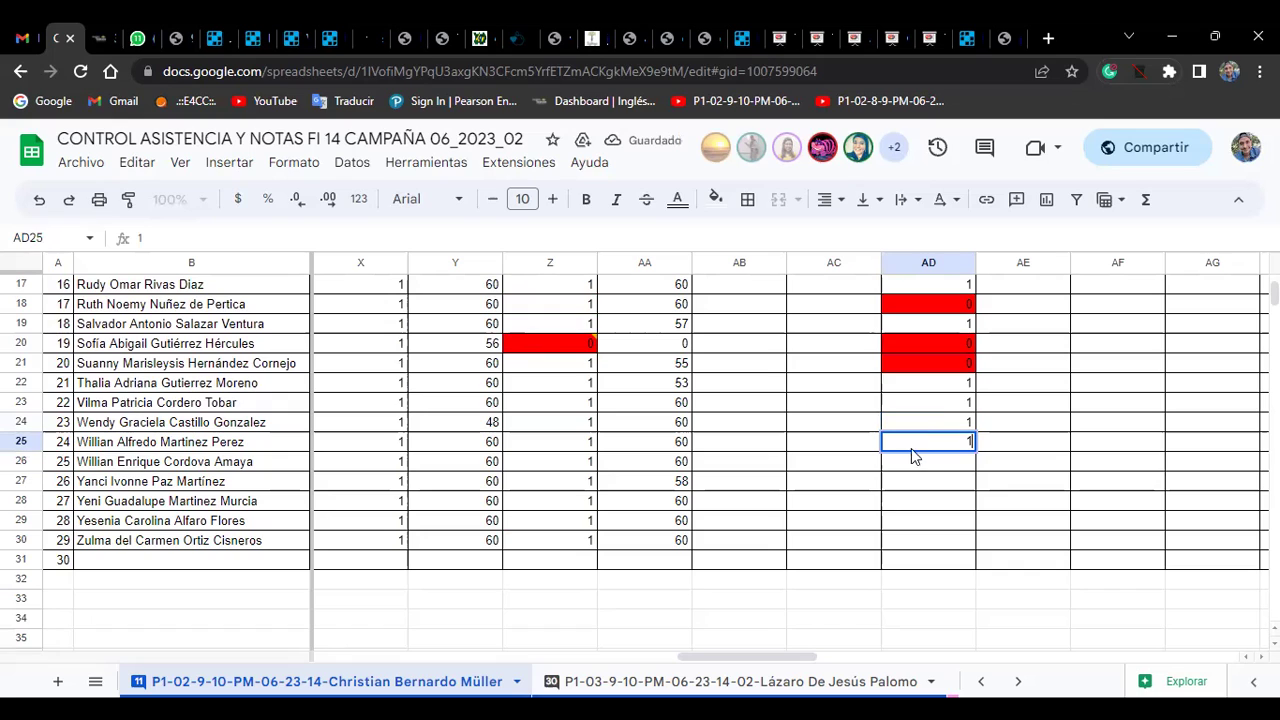
{"action": "left_click", "coordinate": [911, 467]}
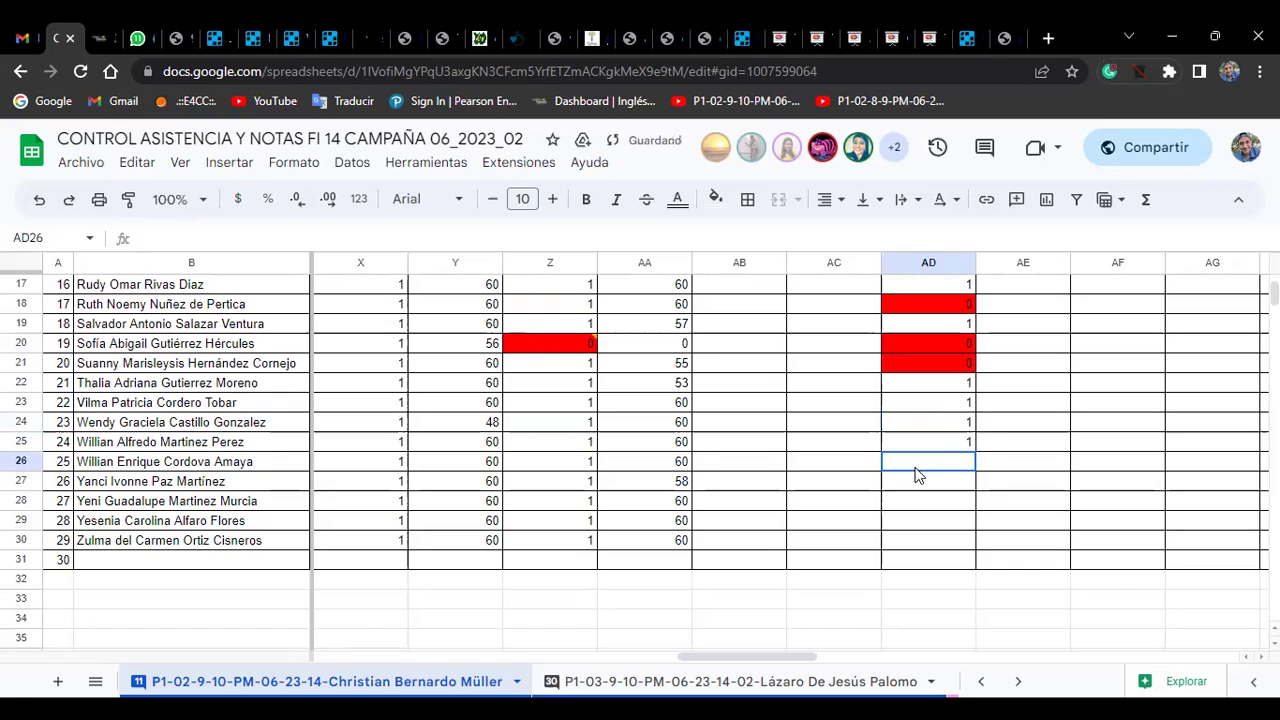
{"action": "type", "text": "1"}
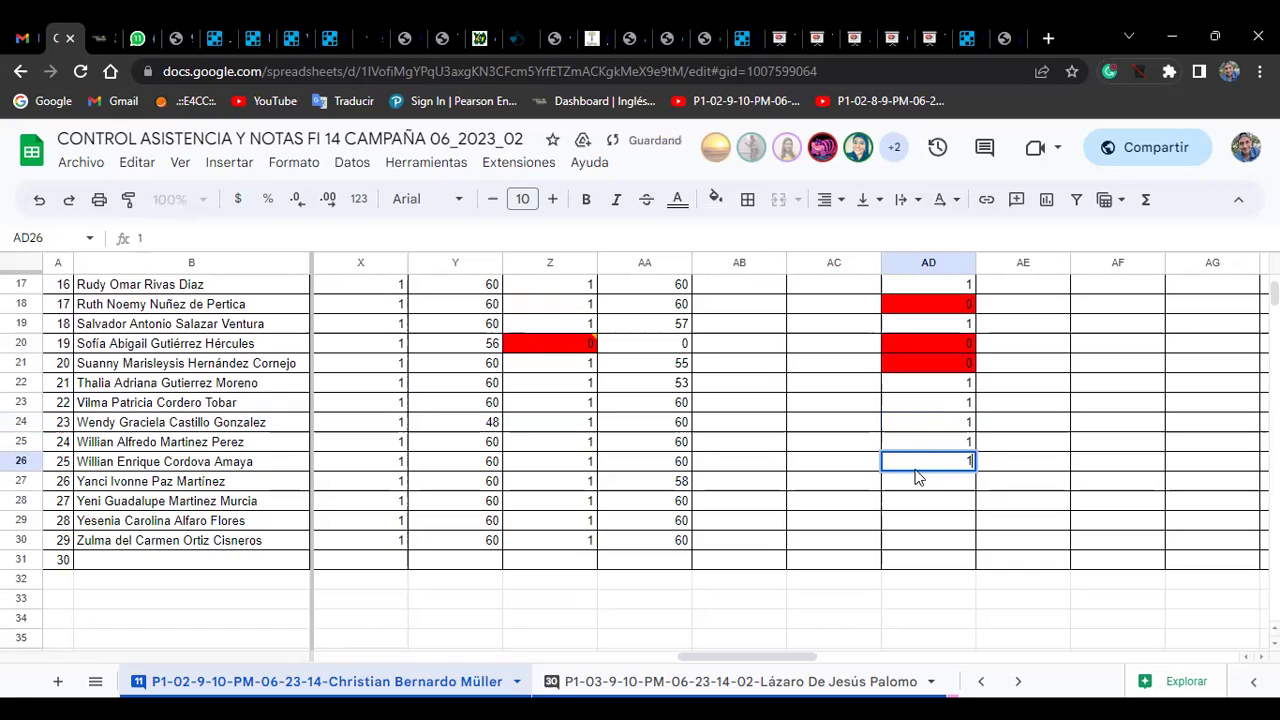
Record attendance for participants 26 to 29 on lunes 26 - jun: 1 in each cell from AD27 to AD30.
{"action": "left_click", "coordinate": [918, 488]}
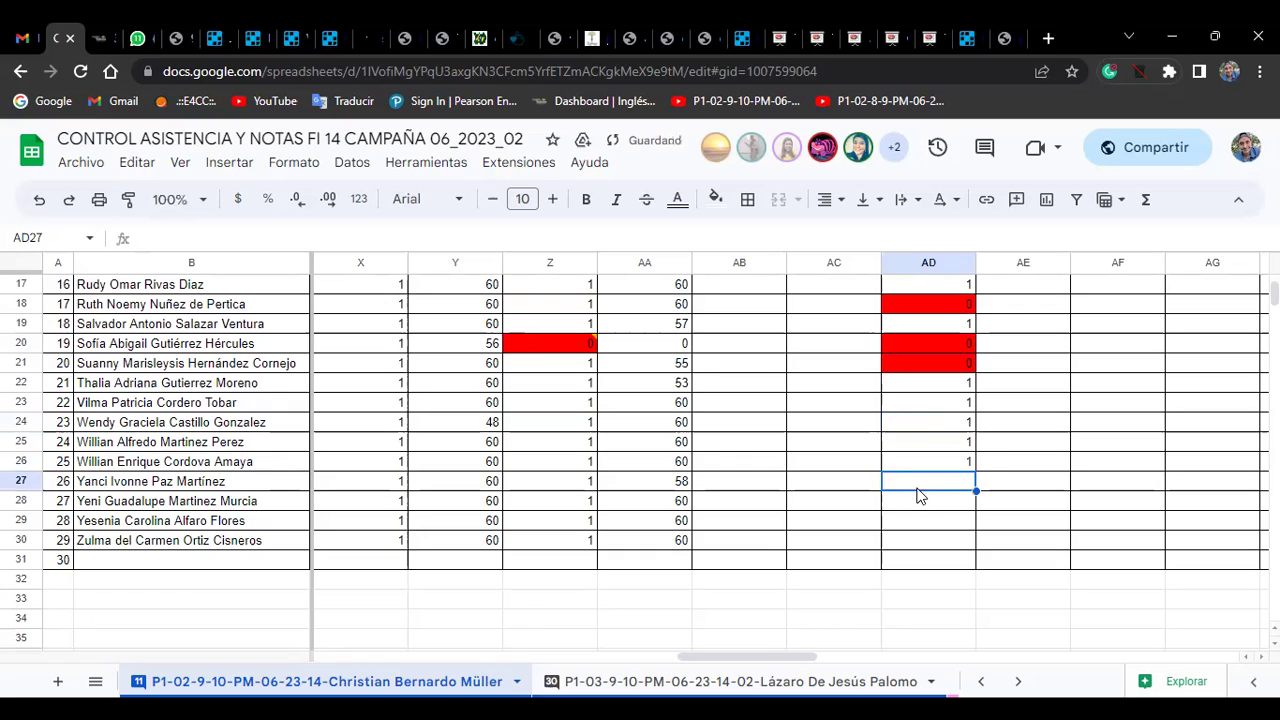
{"action": "type", "text": "1"}
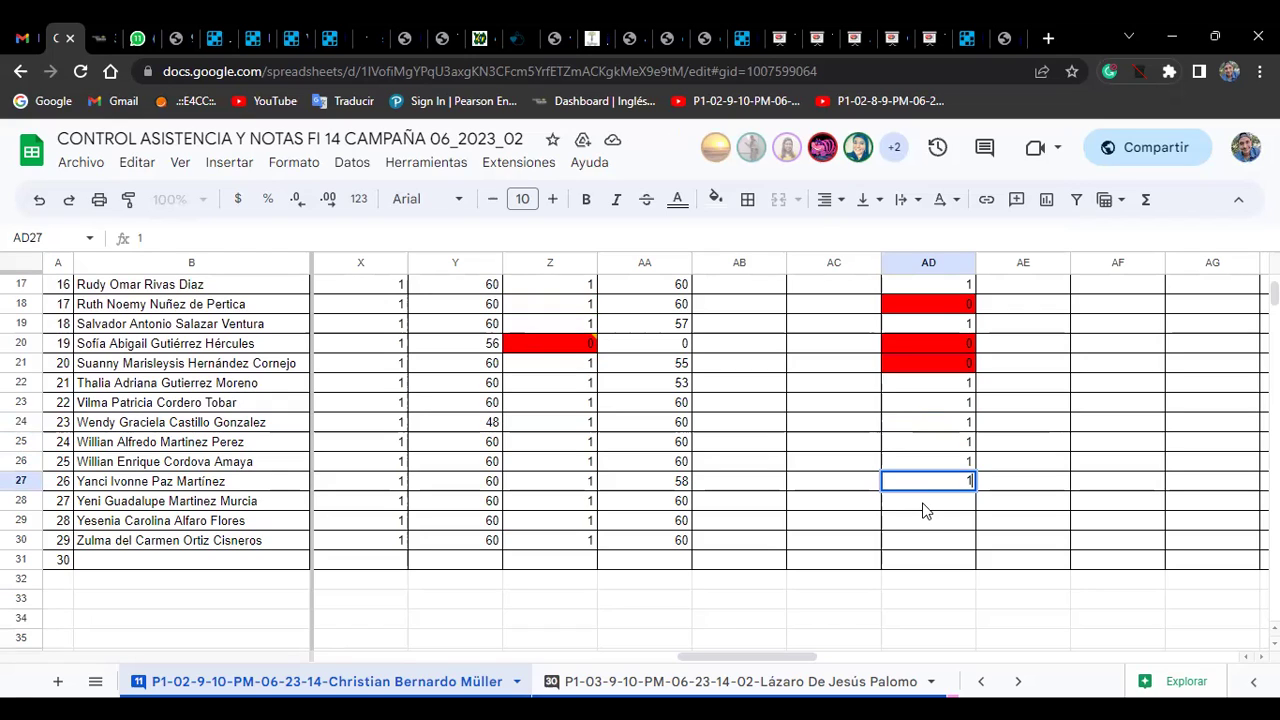
{"action": "left_click", "coordinate": [925, 510]}
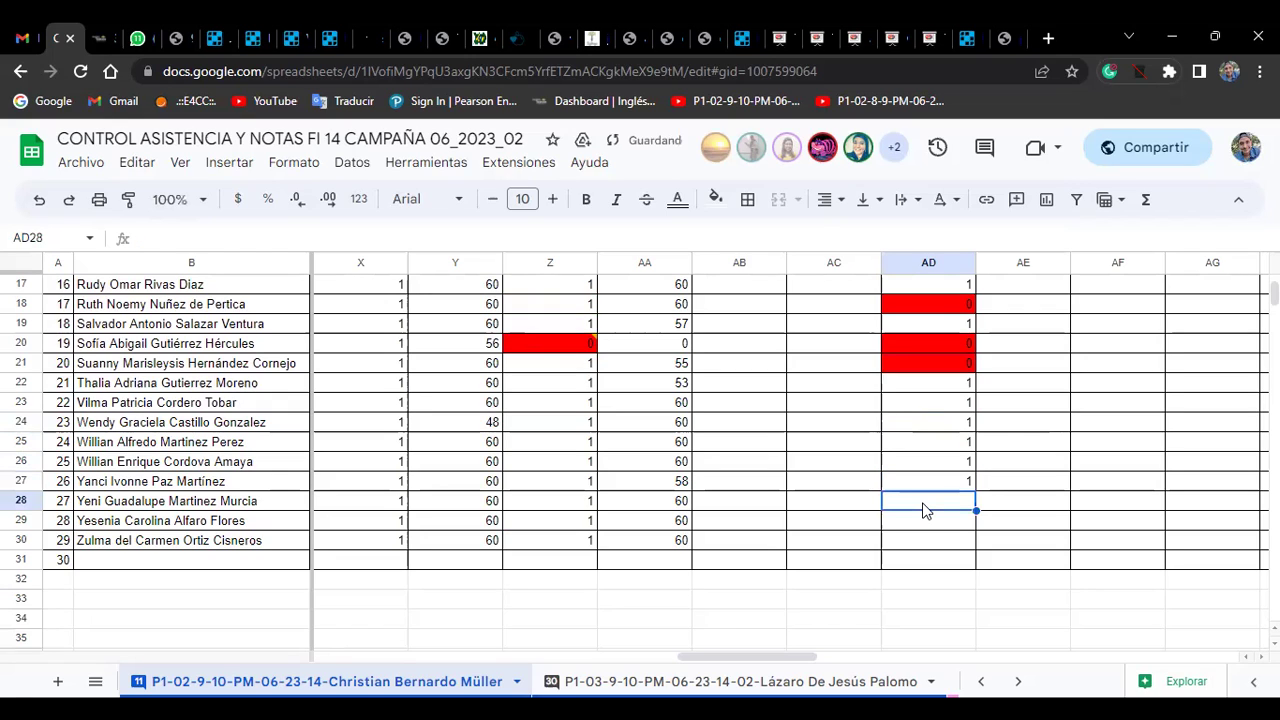
{"action": "type", "text": "1"}
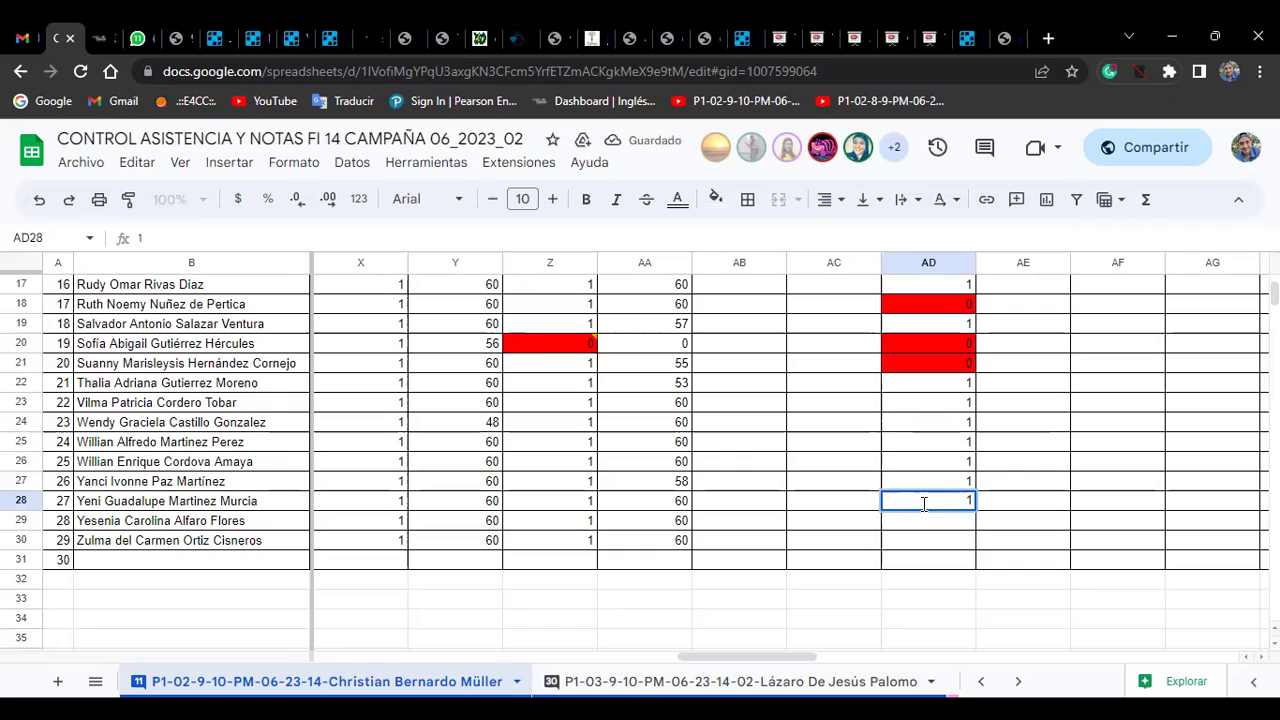
{"action": "left_click", "coordinate": [930, 528]}
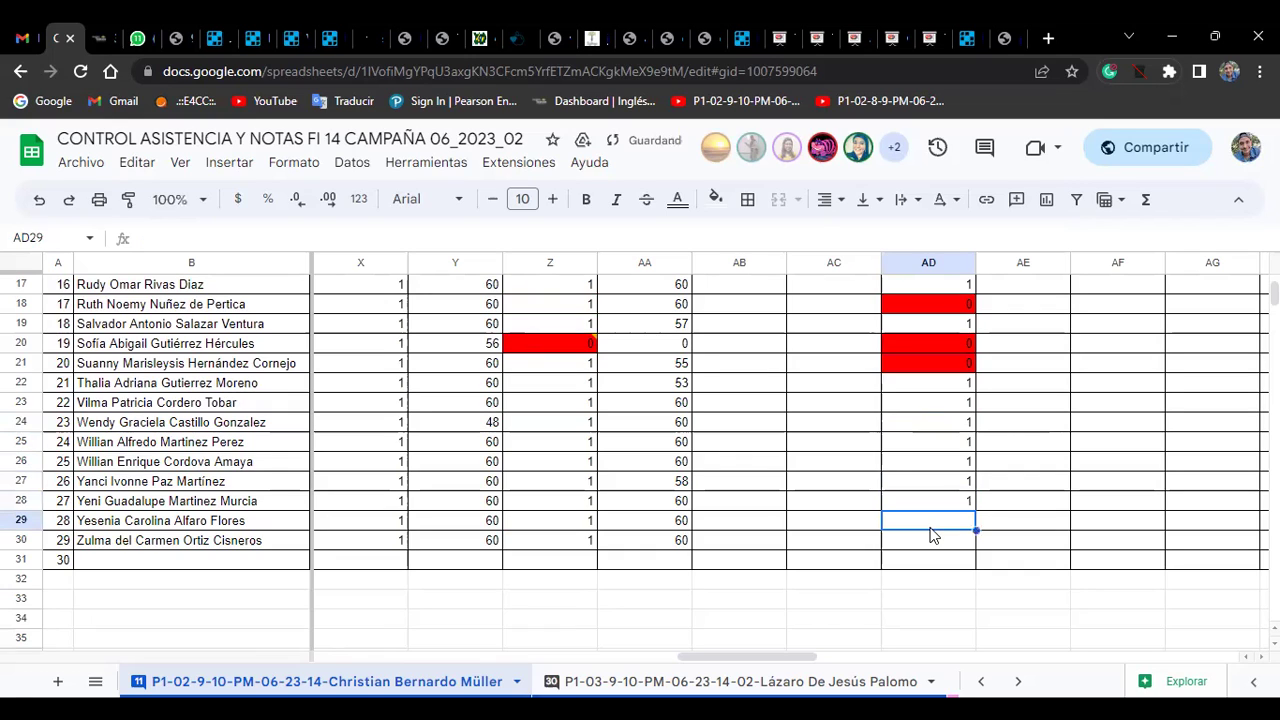
{"action": "type", "text": "1"}
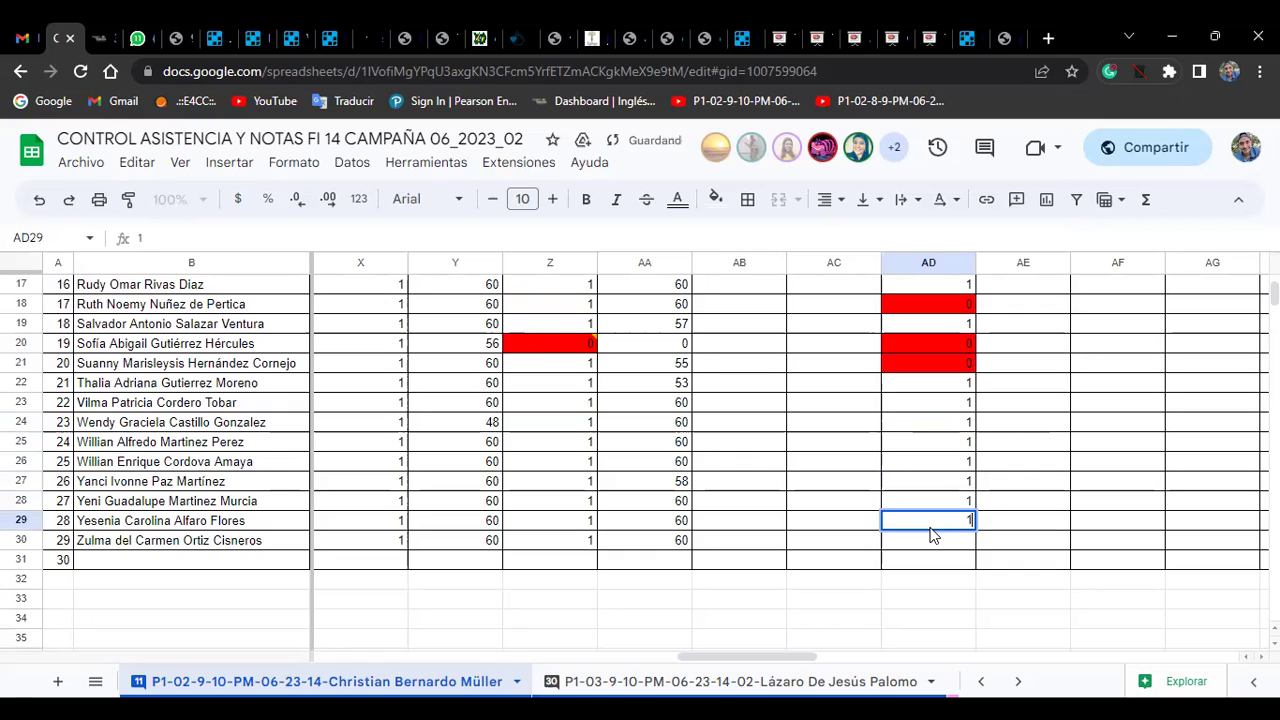
{"action": "left_click", "coordinate": [948, 543]}
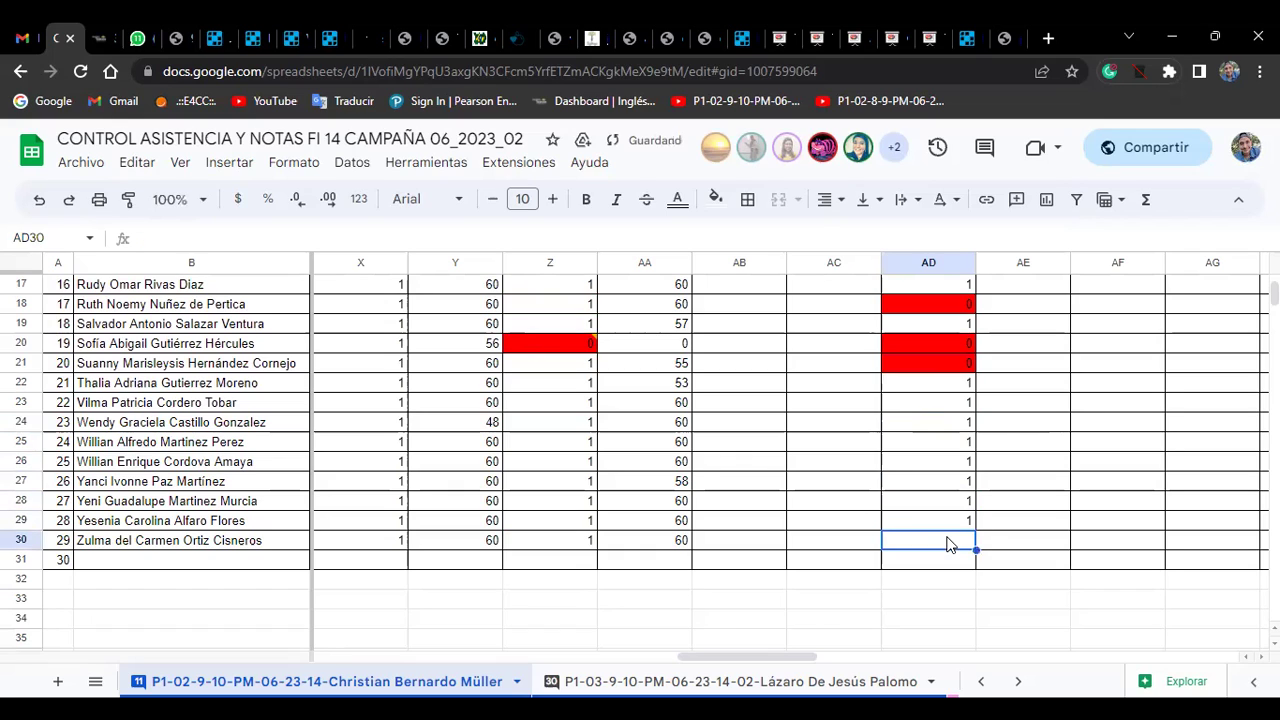
{"action": "type", "text": "1"}
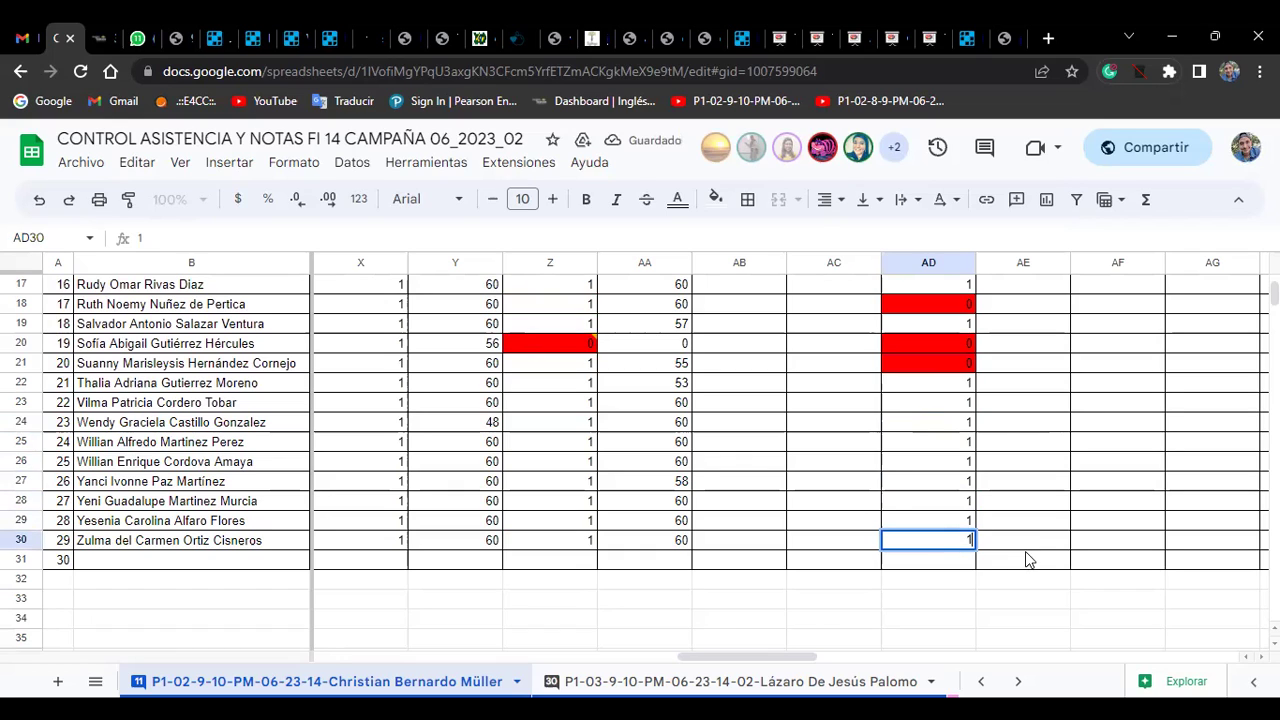
{"action": "left_click", "coordinate": [1022, 558]}
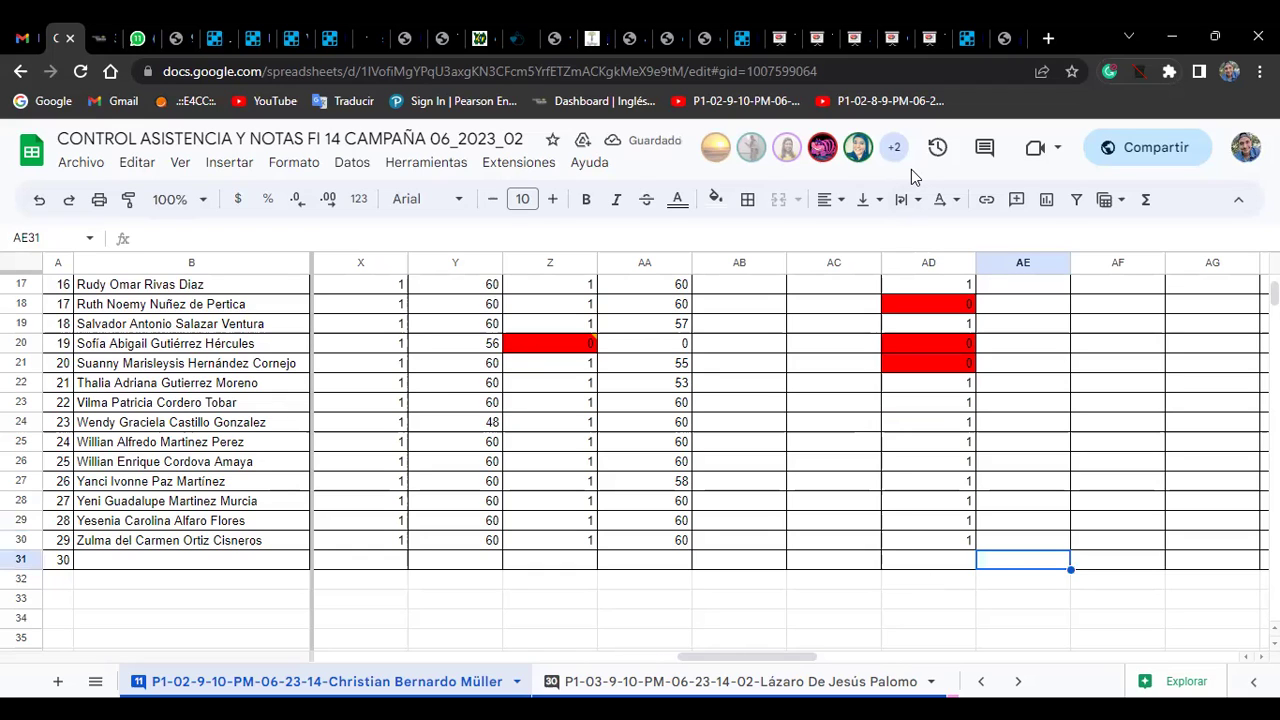
Open the picture of the two cartoon mice and annotate it above the short mouse with "Pinky is tall and Cerebro is short.".
{"action": "left_click", "coordinate": [998, 34]}
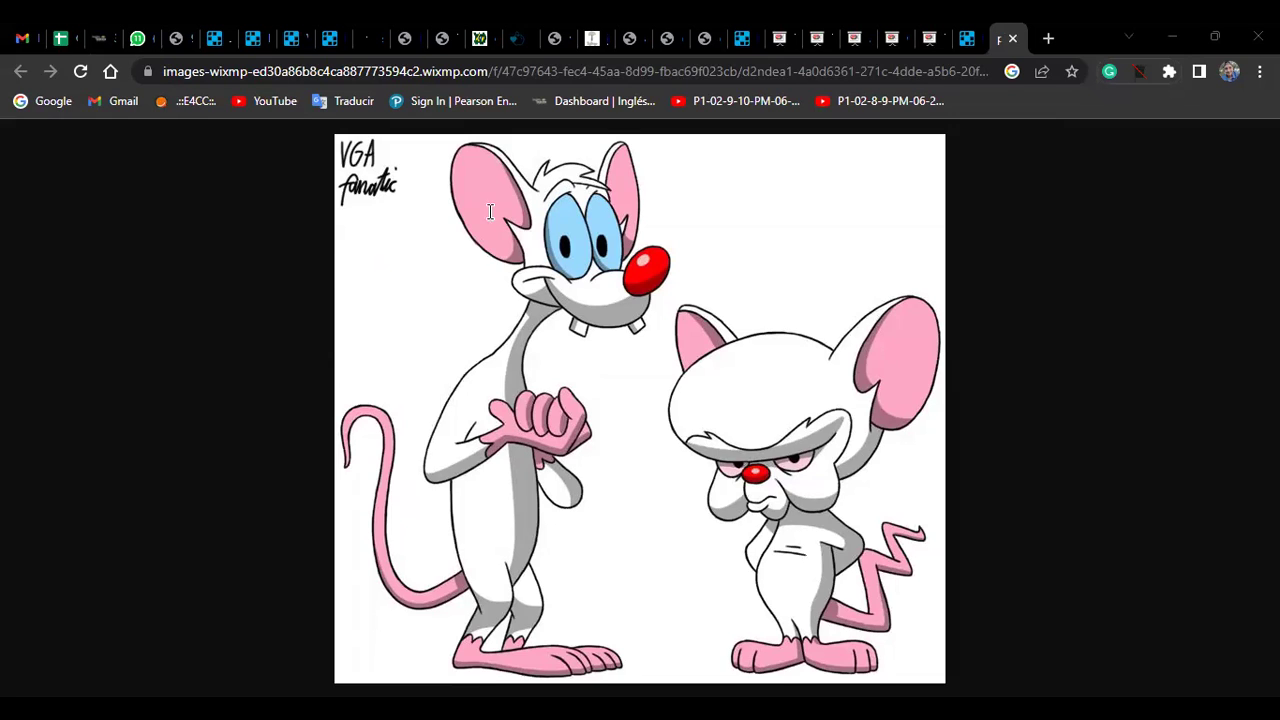
{"action": "left_click", "coordinate": [655, 165]}
{"action": "type", "text": "P"}
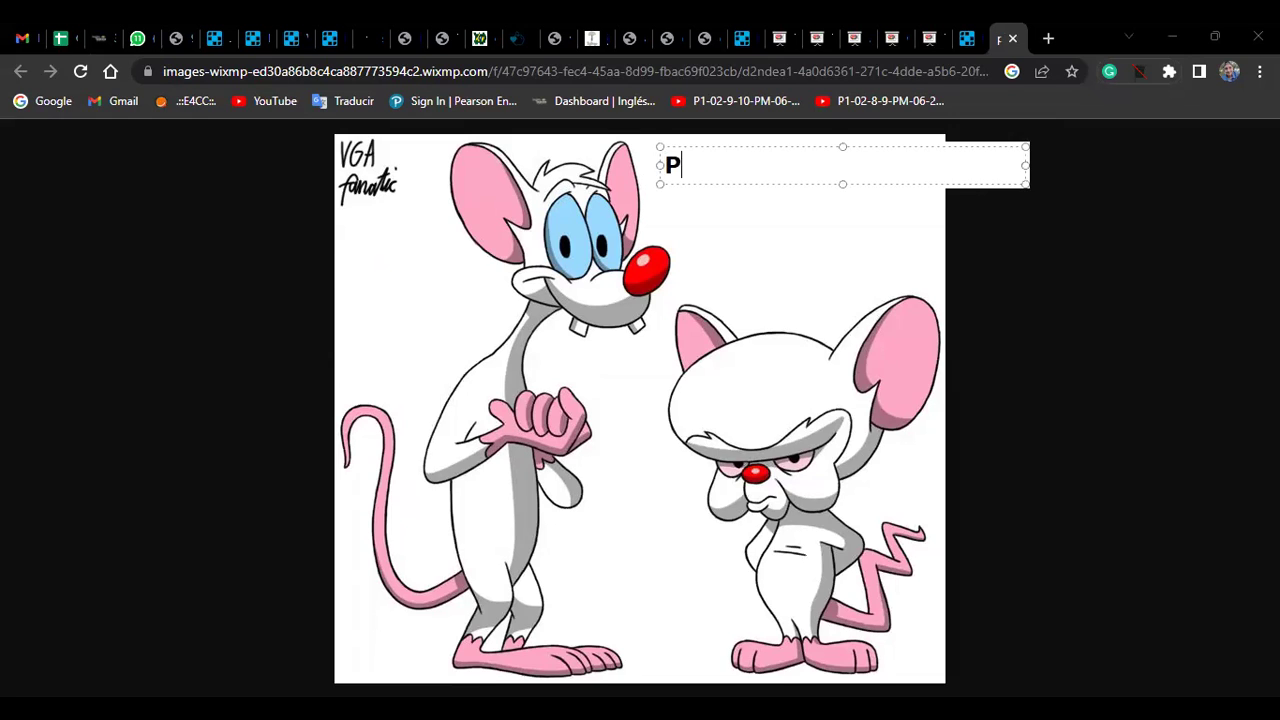
{"action": "type", "text": "inky i"}
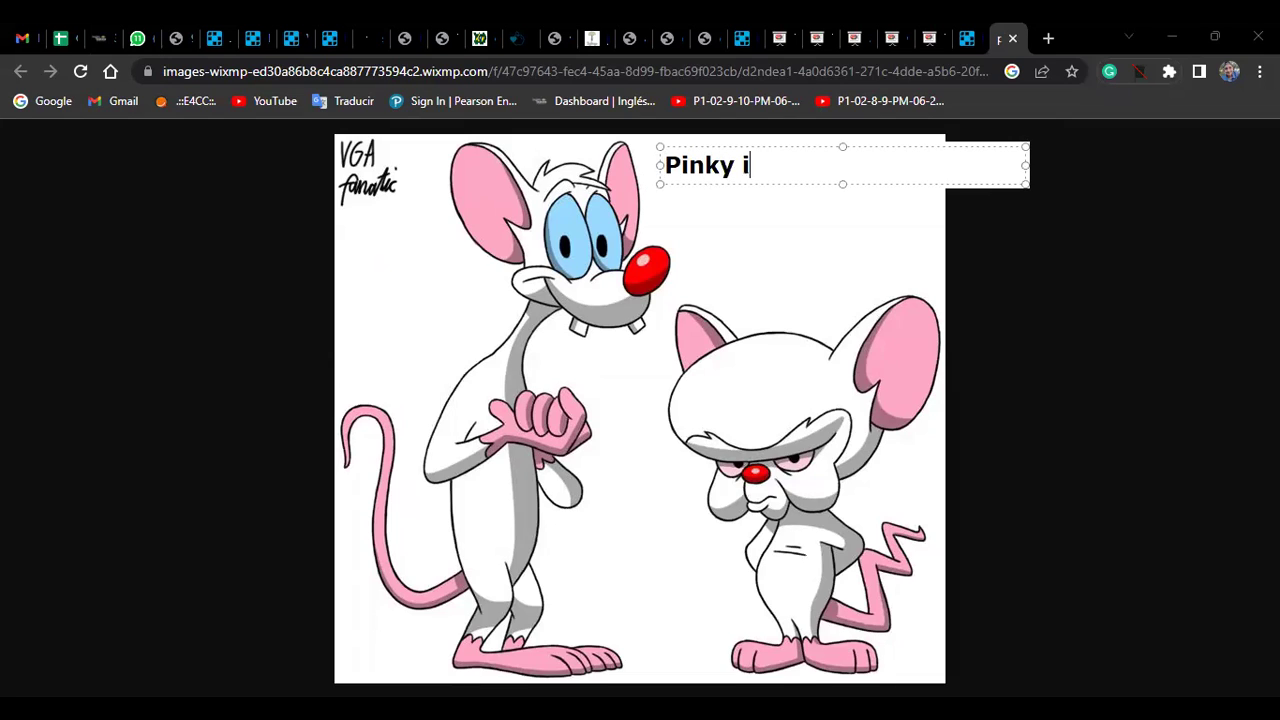
{"action": "type", "text": "s tall and Ce"}
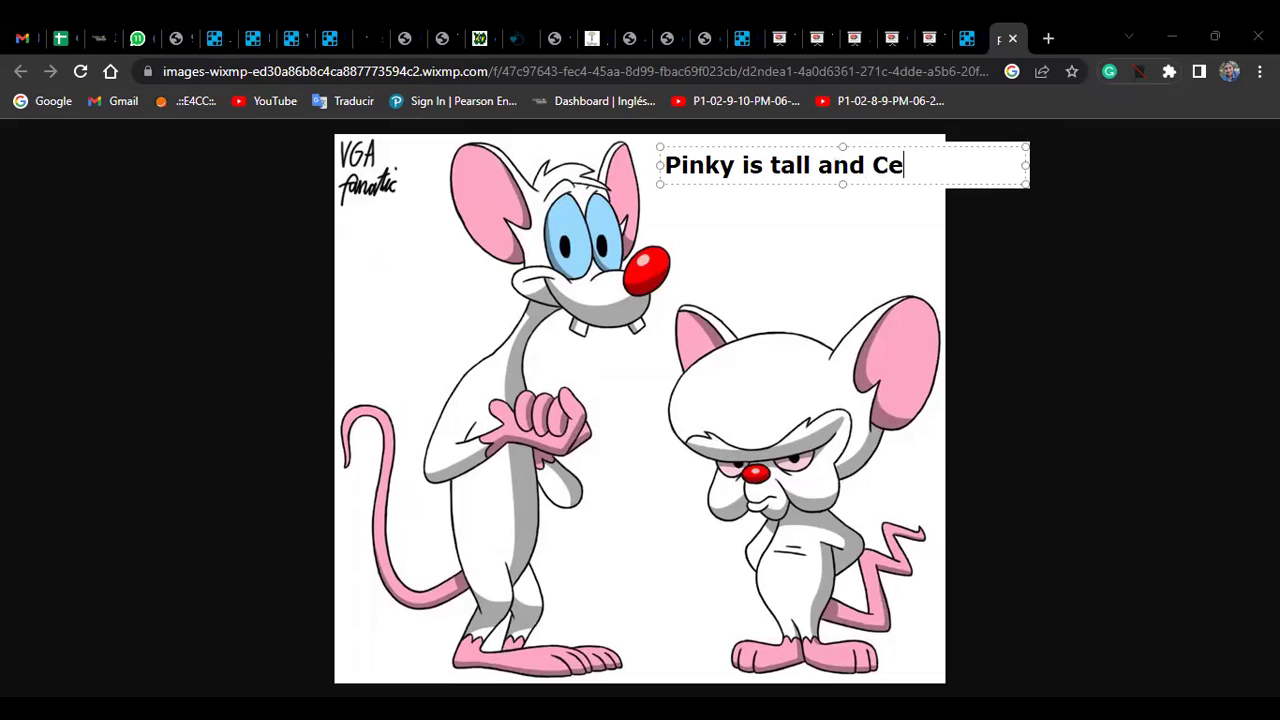
{"action": "type", "text": "rebro is shot"}
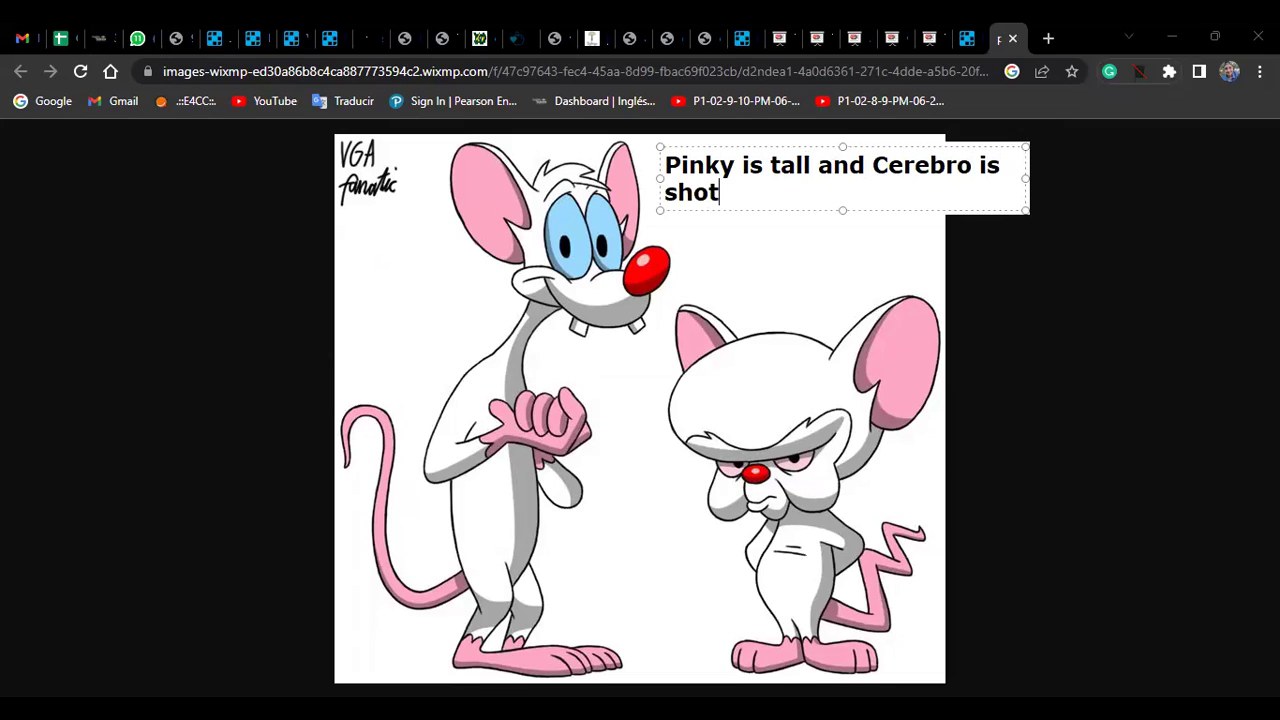
{"action": "key", "text": "BackSpace"}
{"action": "type", "text": "rt."}
Reposition and narrow the annotation's text box so the sentence wraps onto two lines within the picture.
{"action": "left_click_drag", "start_coordinate": [769, 148], "coordinate": [753, 152]}
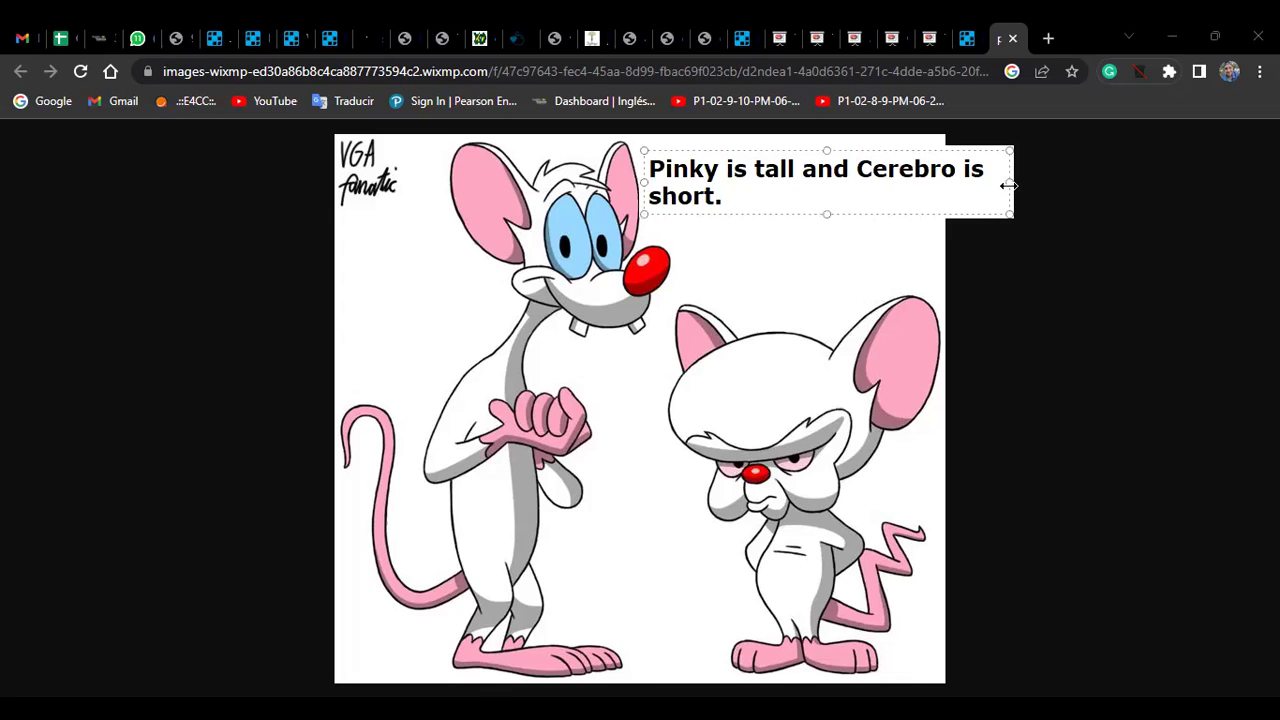
{"action": "left_click_drag", "start_coordinate": [937, 204], "coordinate": [938, 205]}
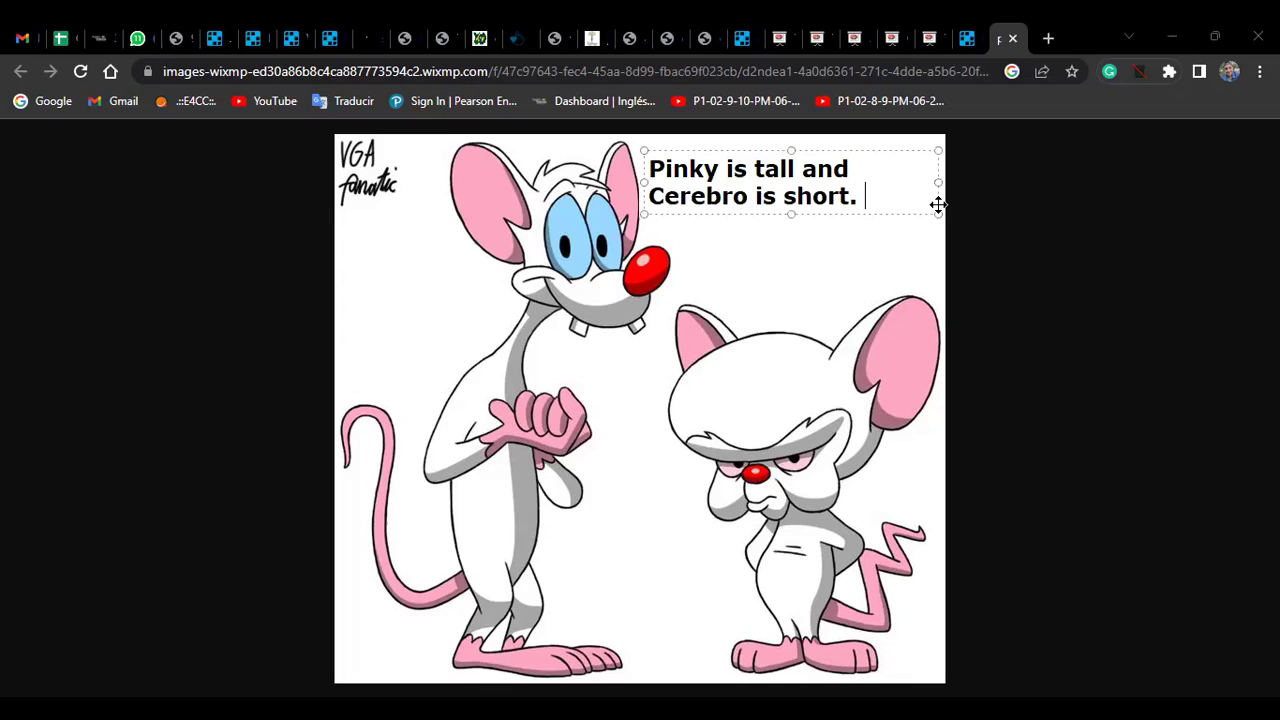
{"action": "left_click", "coordinate": [985, 131]}
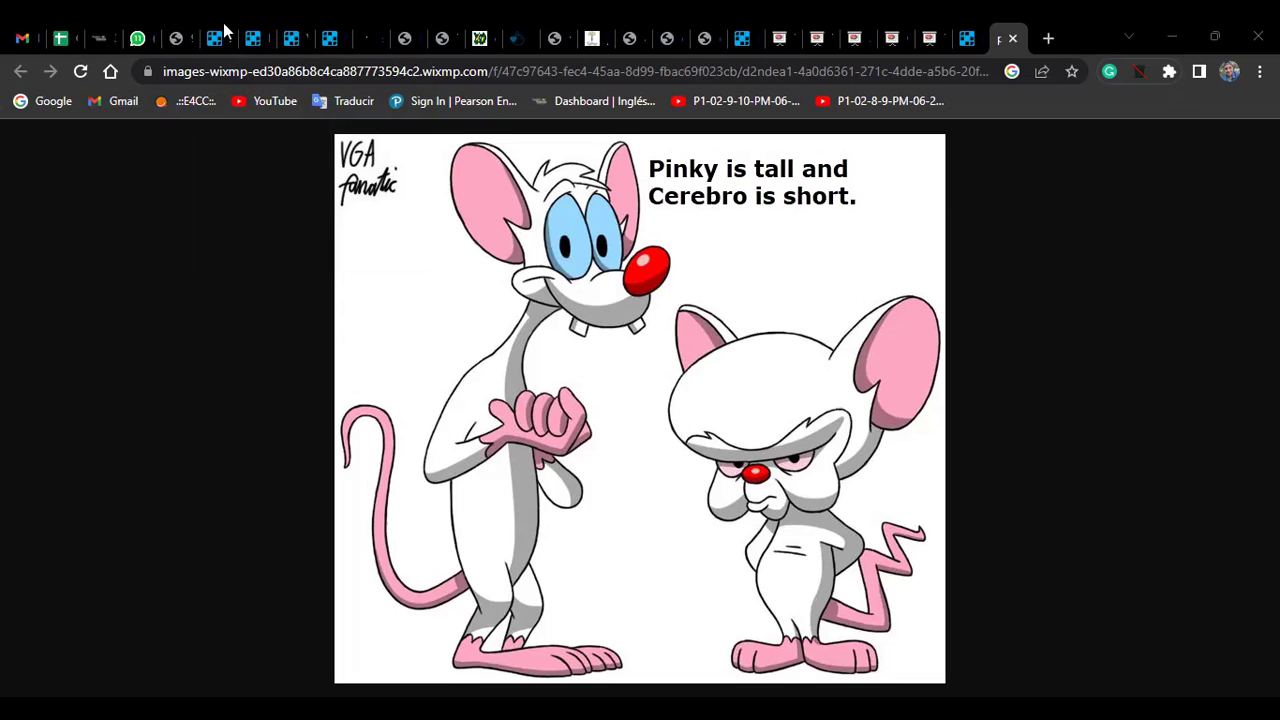
Switch to WhatsApp Web and send the copied screenshot of the annotated picture to the P1-02-9-10-PM-06-23-14 group.
{"action": "left_click", "coordinate": [137, 38]}
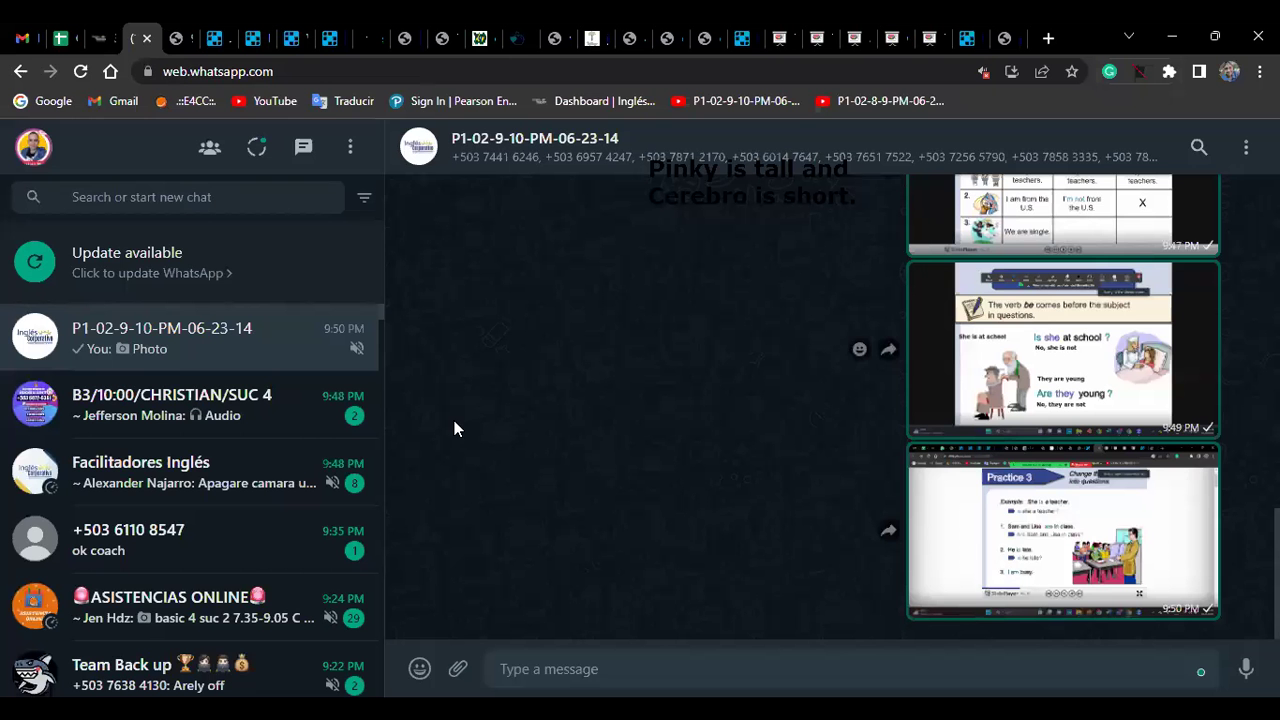
{"action": "key", "text": "ctrl+v"}
{"action": "key", "text": "Return"}
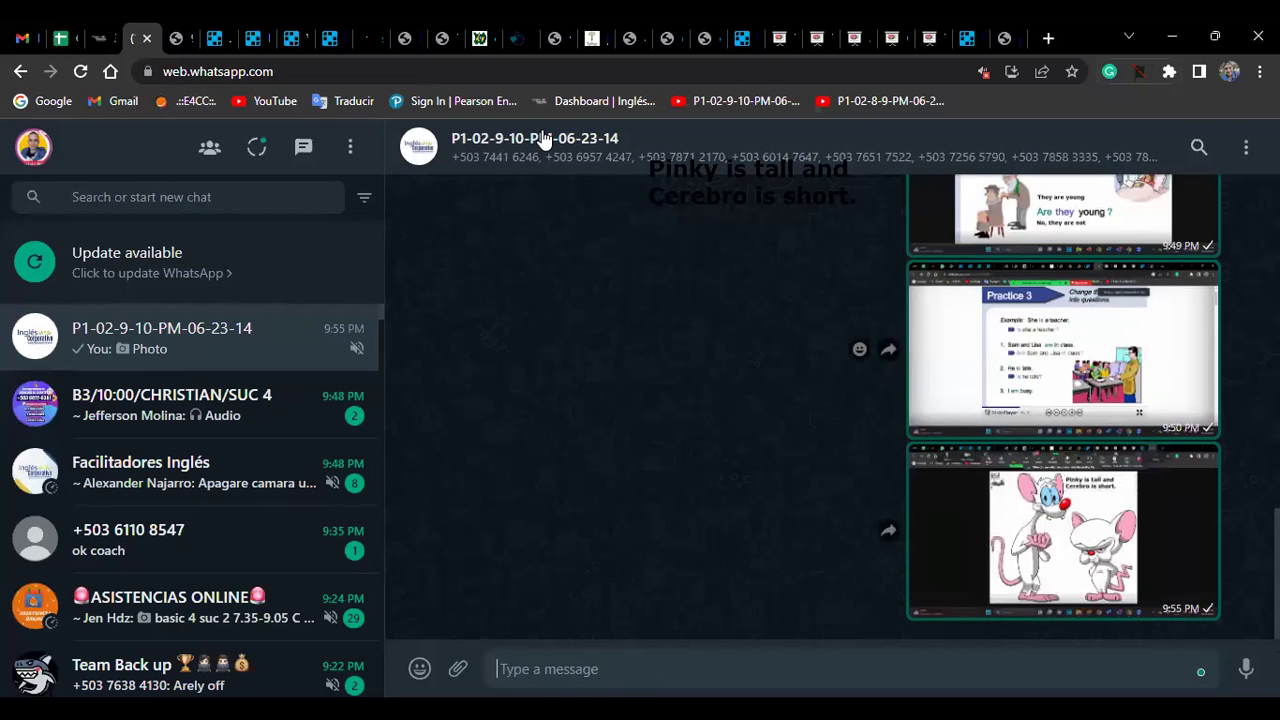